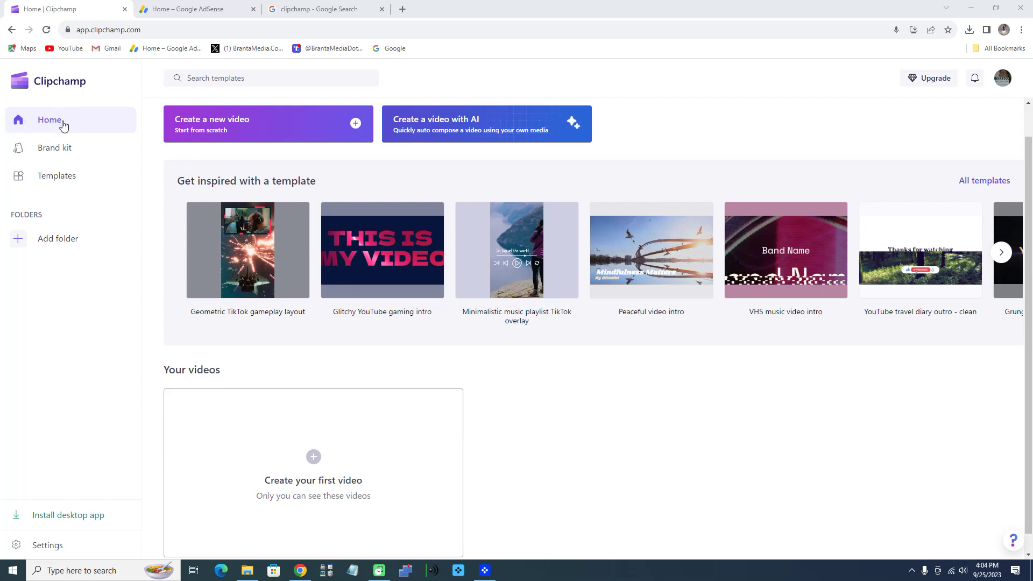
Look over the home page sections for brand kit and video templates.
{"action": "left_click", "coordinate": [58, 127]}
{"action": "left_click", "coordinate": [58, 152]}
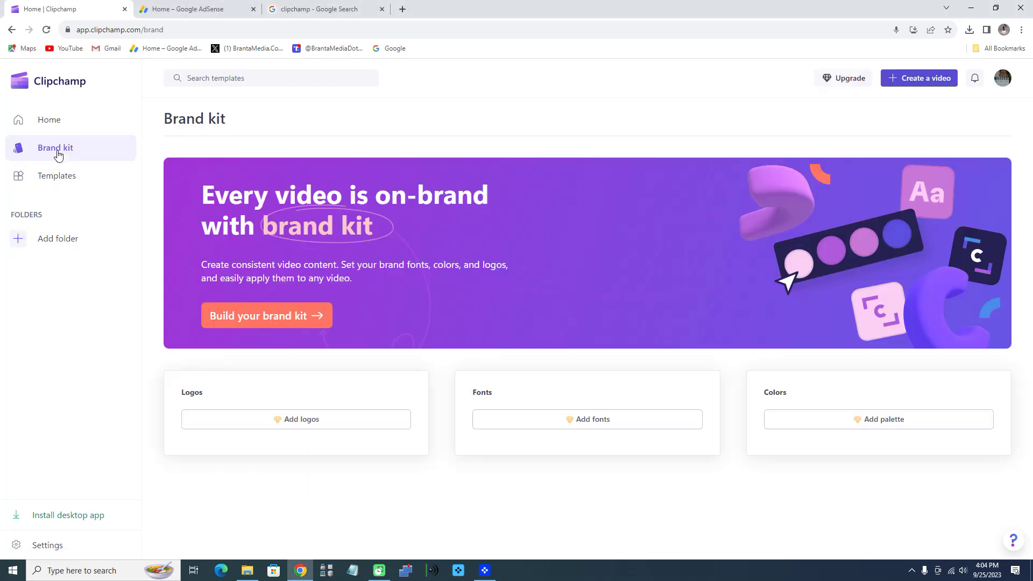
{"action": "left_click", "coordinate": [52, 182]}
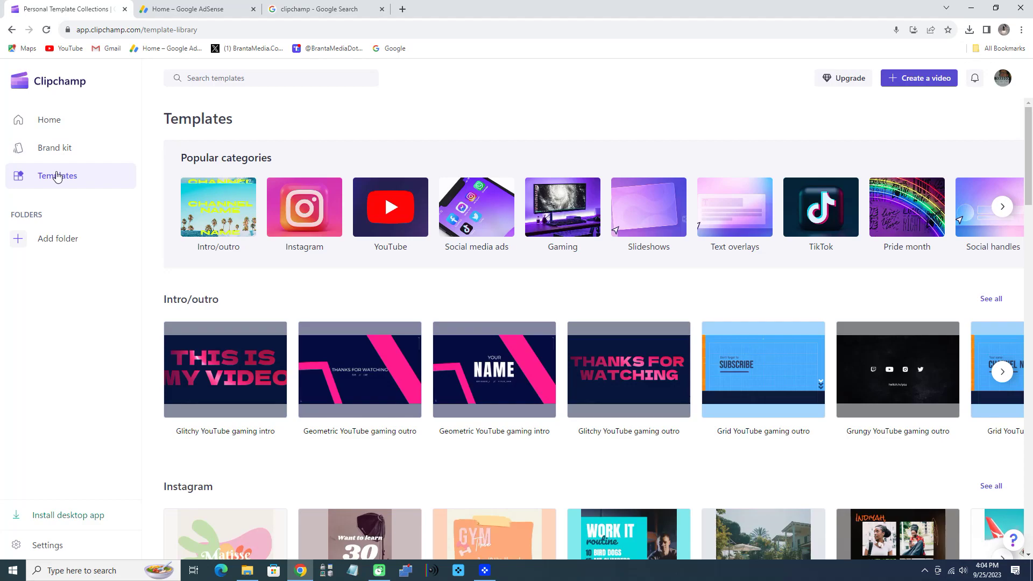
{"action": "left_click", "coordinate": [57, 155]}
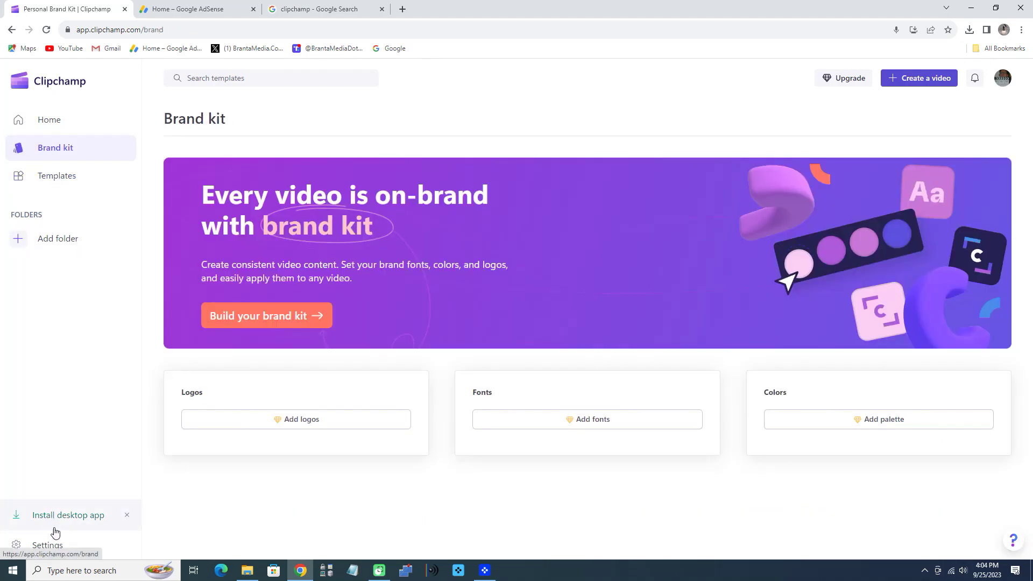
Review the account's profile and billing settings, including the current plan, and return to the home page.
{"action": "left_click", "coordinate": [55, 550]}
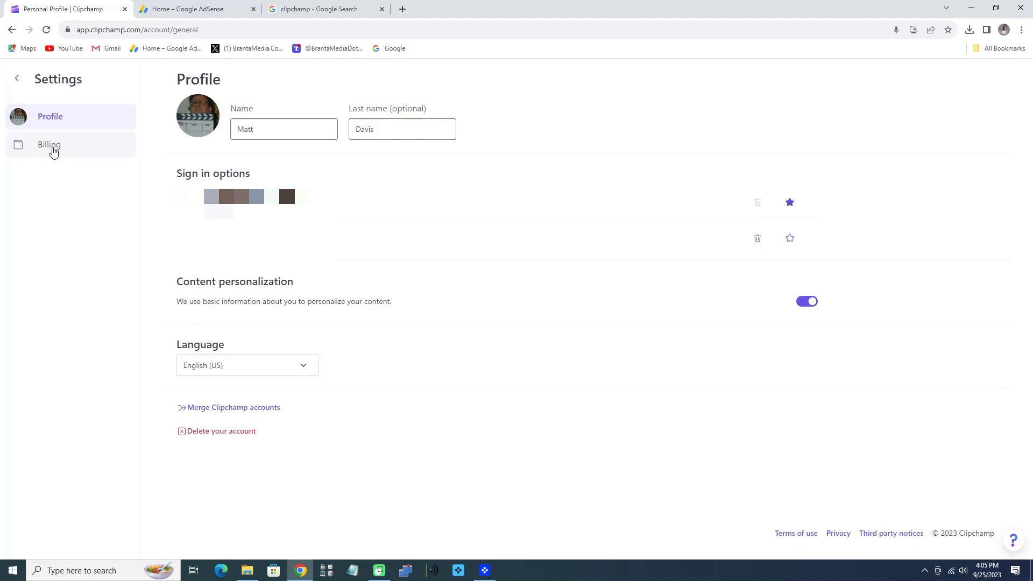
{"action": "left_click", "coordinate": [54, 152]}
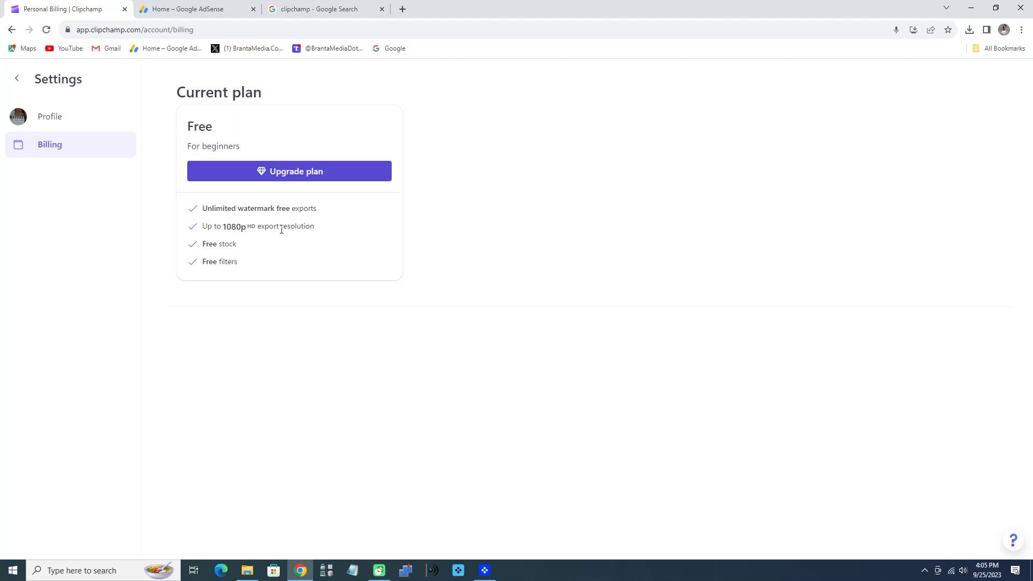
{"action": "left_click", "coordinate": [51, 125]}
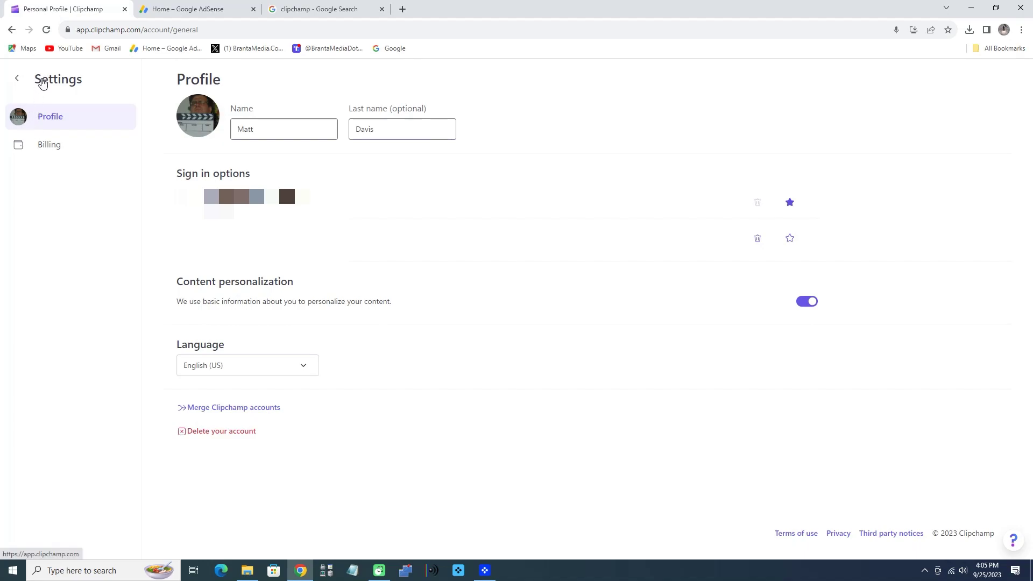
{"action": "left_click", "coordinate": [44, 85]}
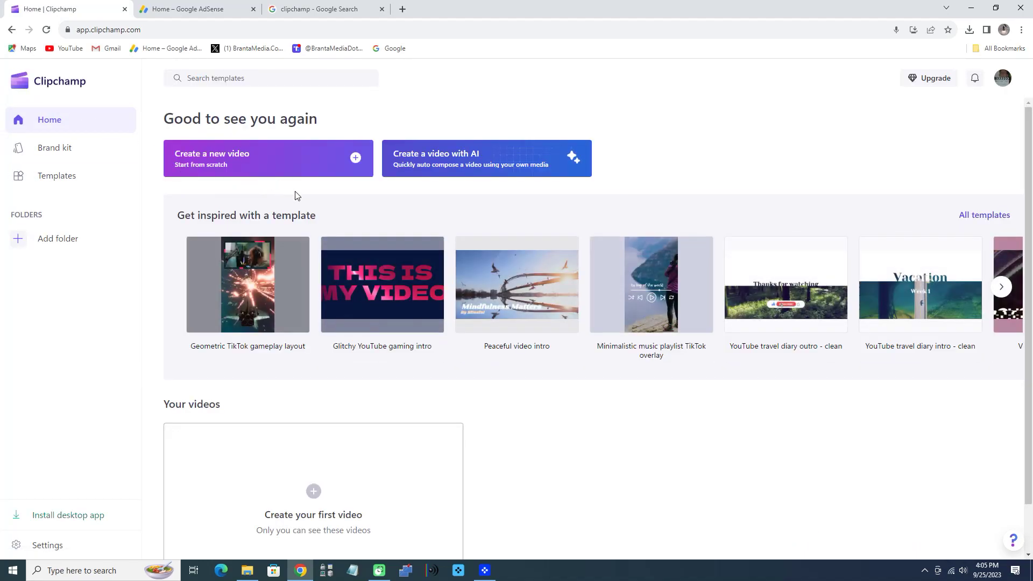
Create a new video project from scratch.
{"action": "left_click", "coordinate": [262, 161]}
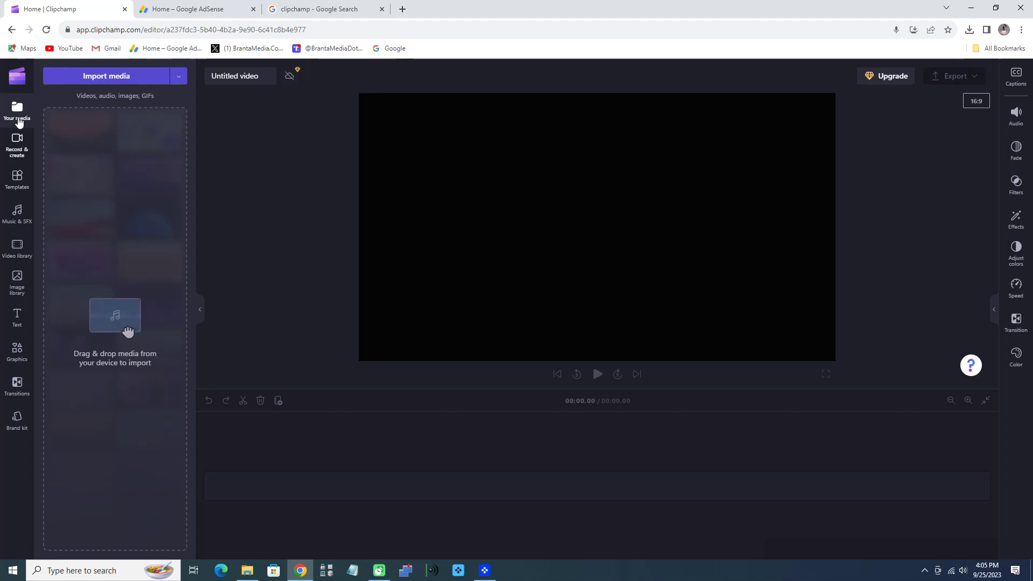
{"action": "left_click", "coordinate": [22, 115]}
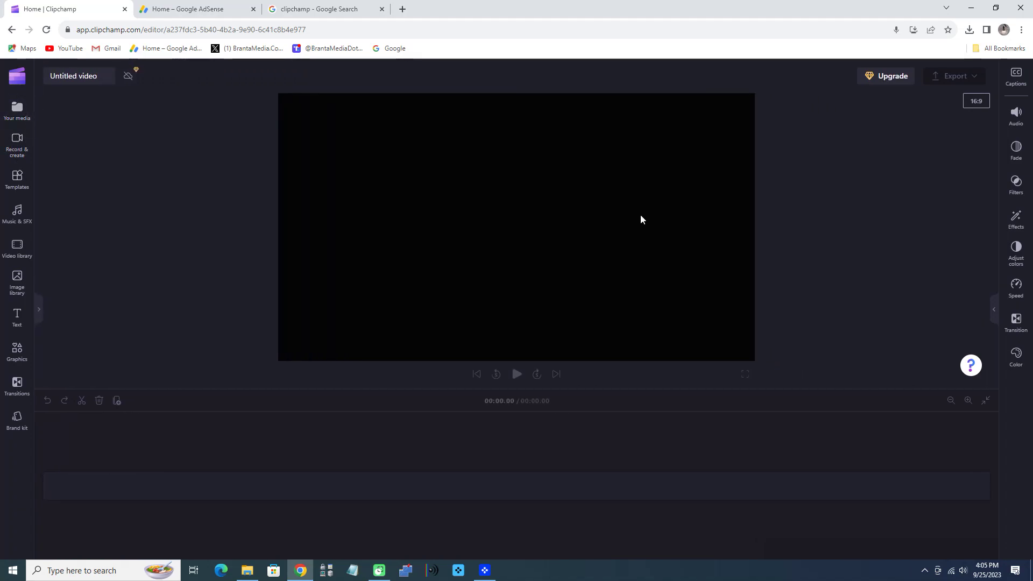
Examine the editor's recording, templates, music, video, image, text, graphics, transitions and brand kit sections.
{"action": "left_click", "coordinate": [17, 142]}
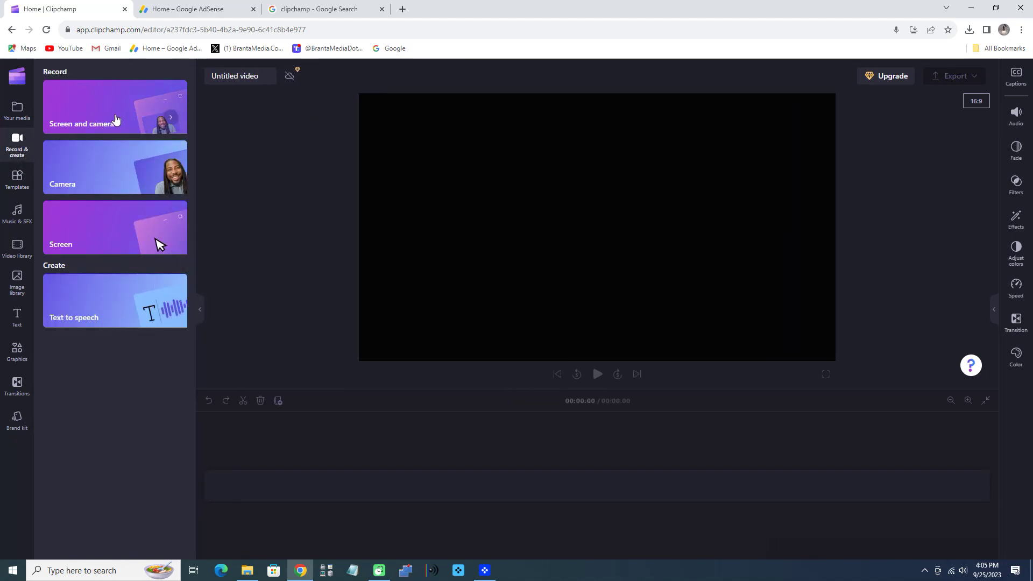
{"action": "left_click", "coordinate": [16, 182]}
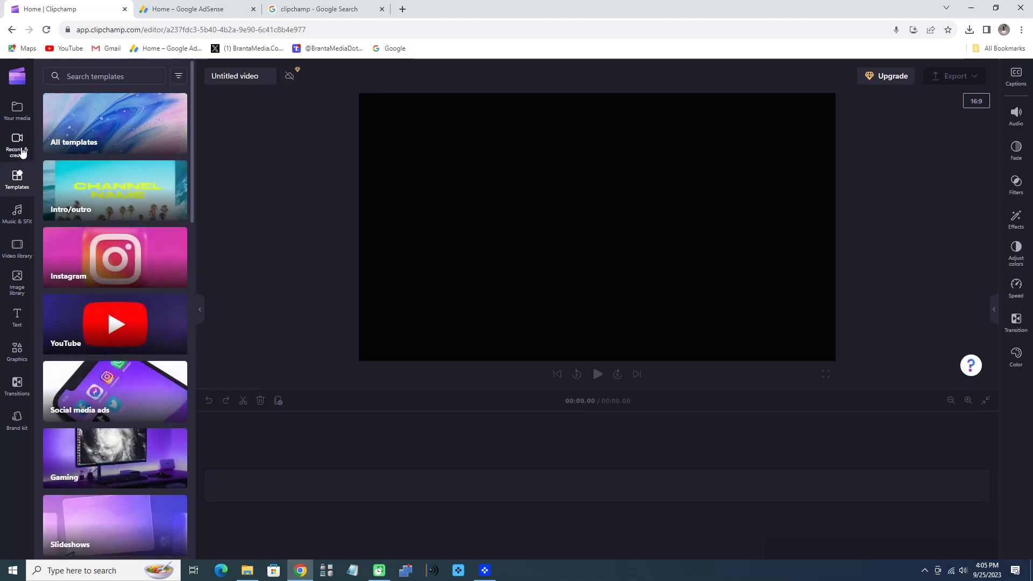
{"action": "left_click", "coordinate": [22, 145]}
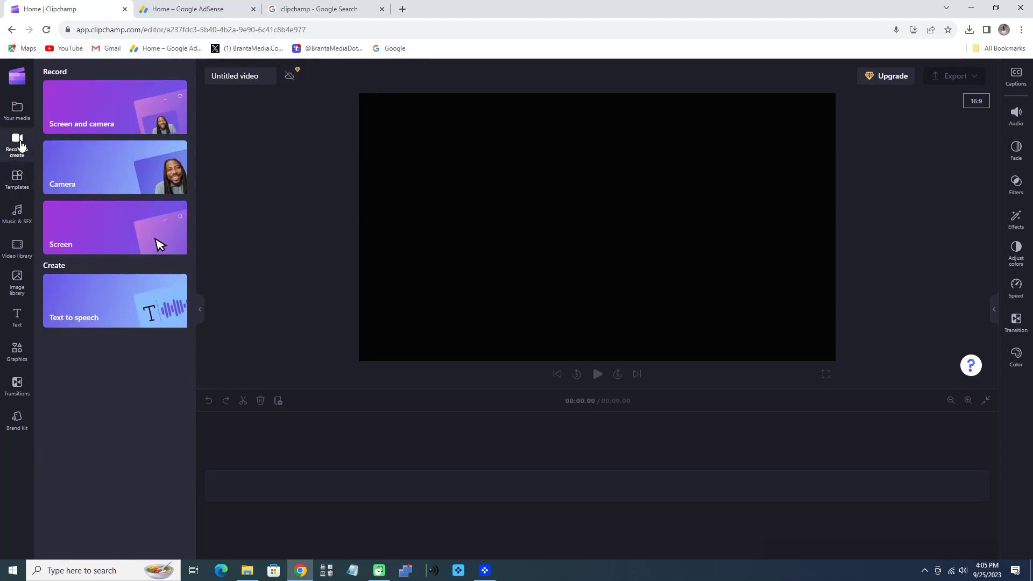
{"action": "left_click", "coordinate": [17, 187]}
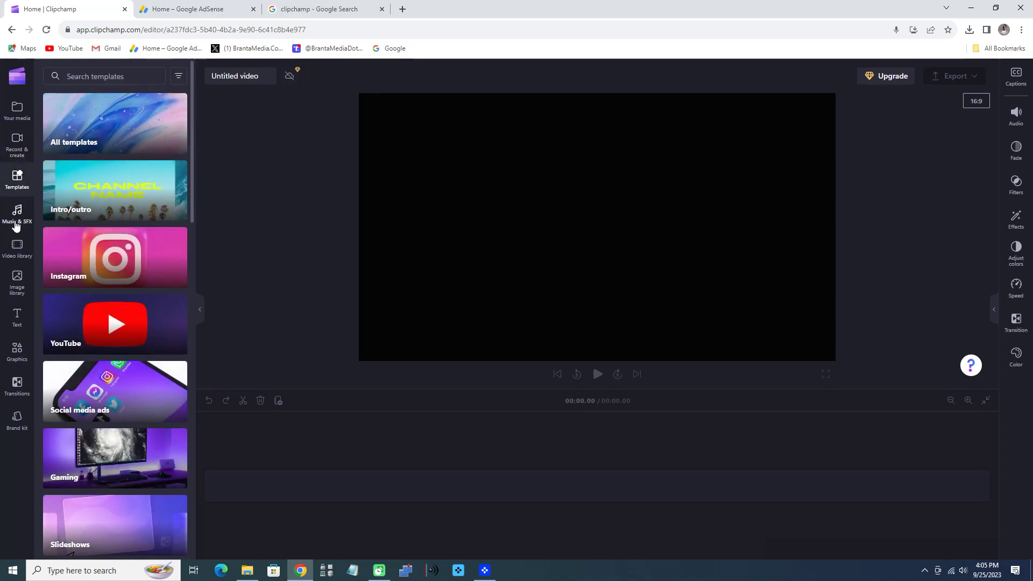
{"action": "left_click", "coordinate": [16, 224]}
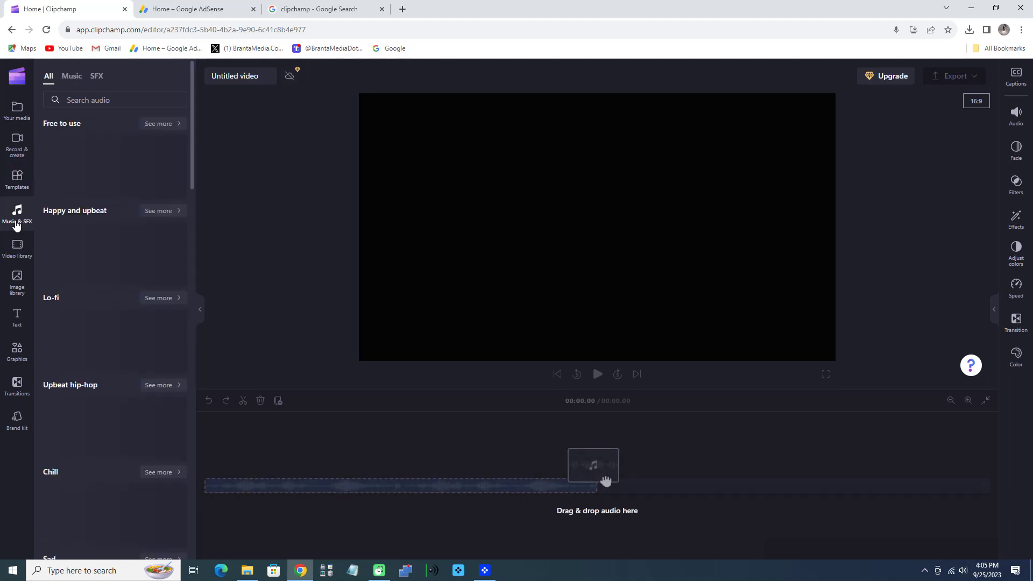
{"action": "left_click", "coordinate": [18, 251]}
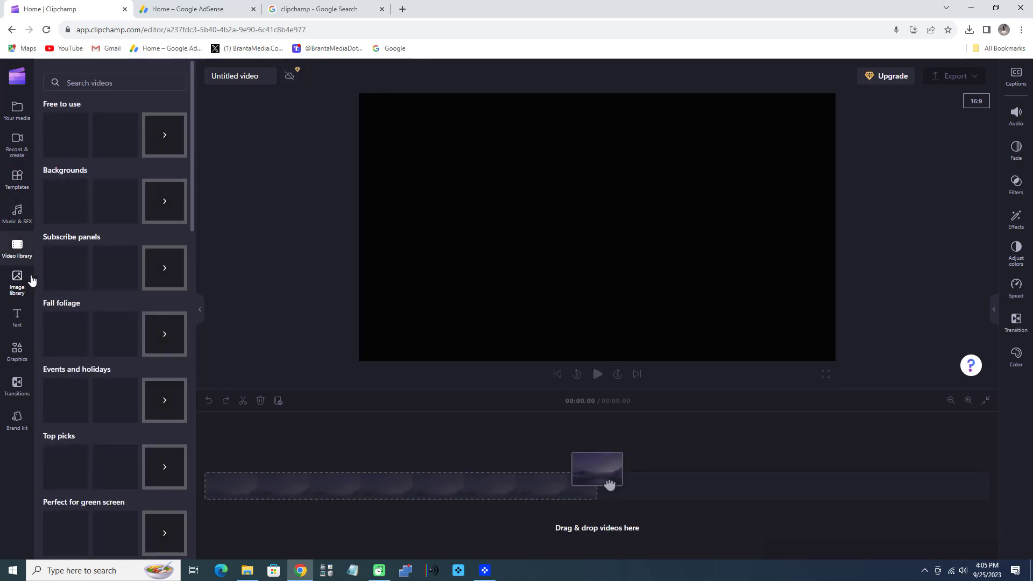
{"action": "left_click", "coordinate": [25, 280]}
{"action": "left_click", "coordinate": [18, 321]}
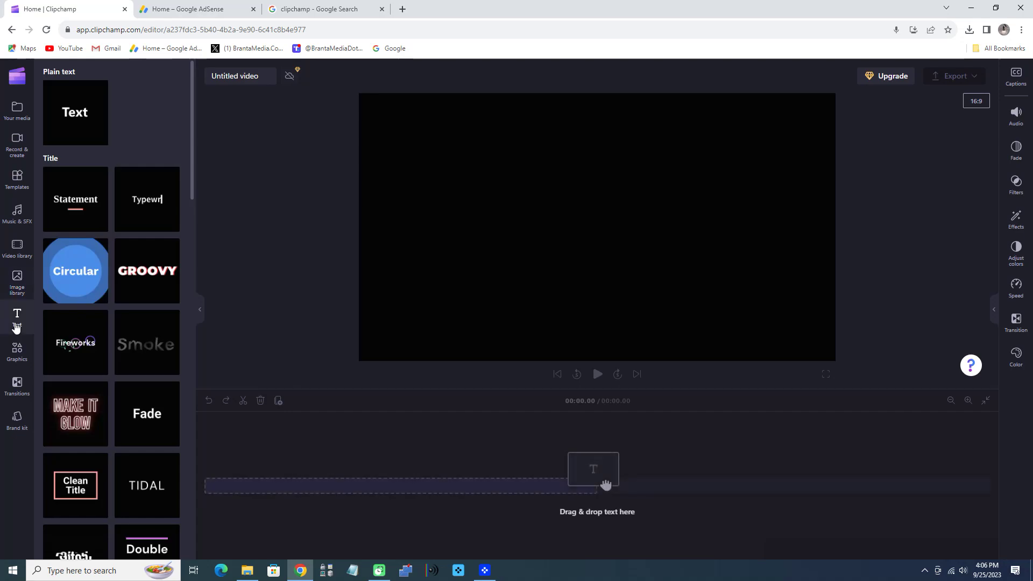
{"action": "left_click", "coordinate": [17, 355]}
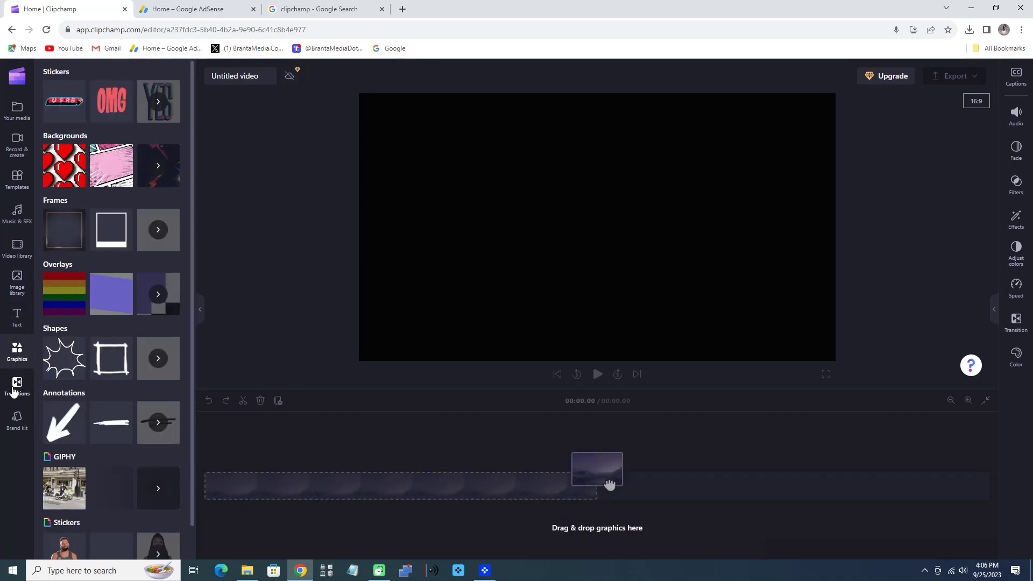
{"action": "left_click", "coordinate": [15, 386]}
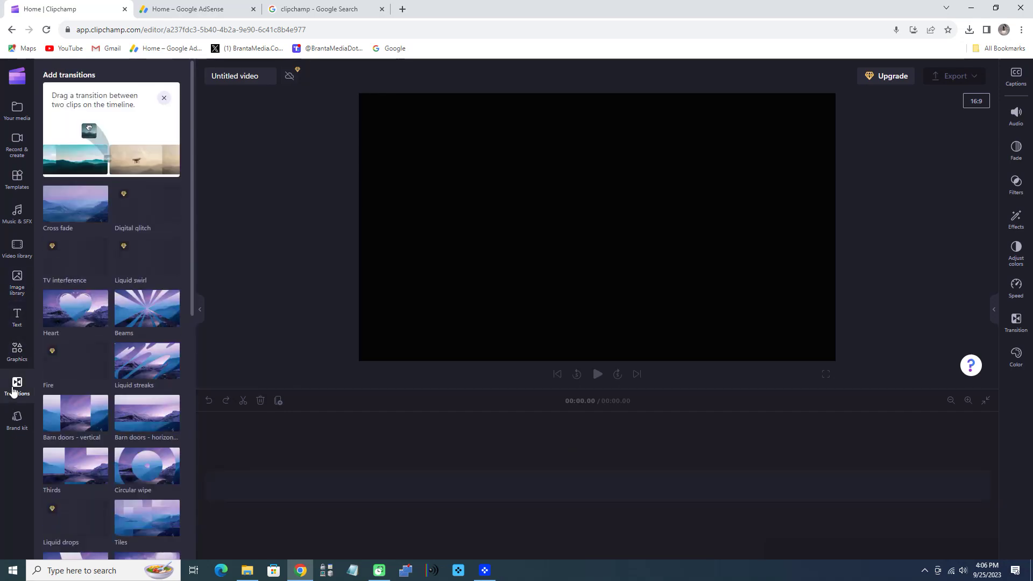
{"action": "left_click", "coordinate": [16, 423]}
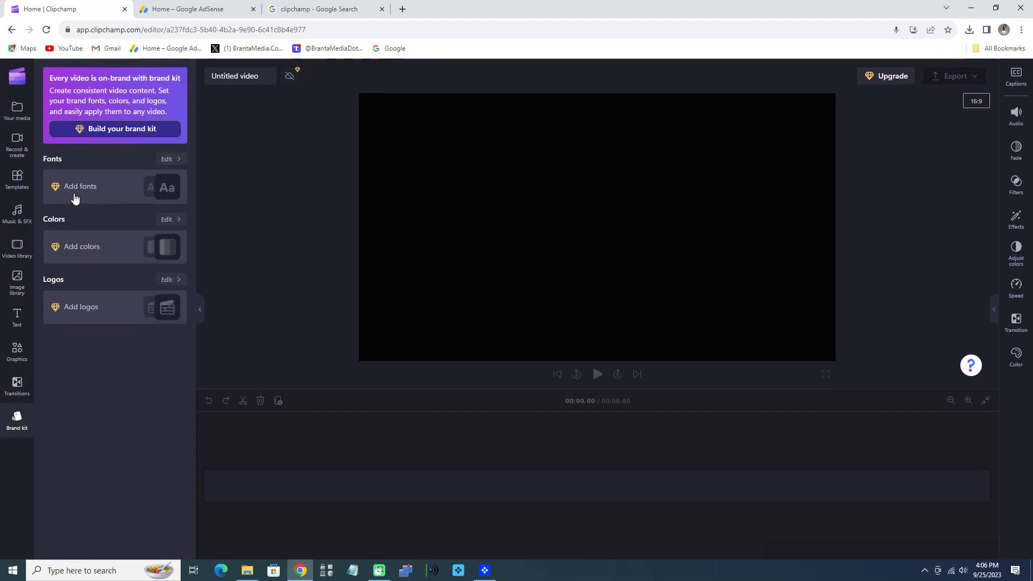
{"action": "left_click", "coordinate": [23, 259]}
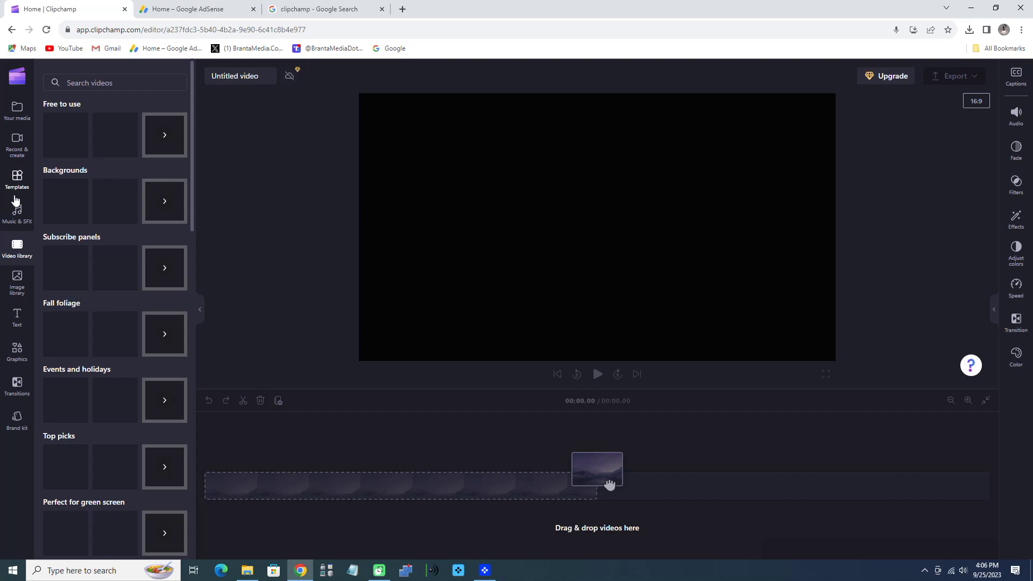
{"action": "left_click", "coordinate": [22, 169]}
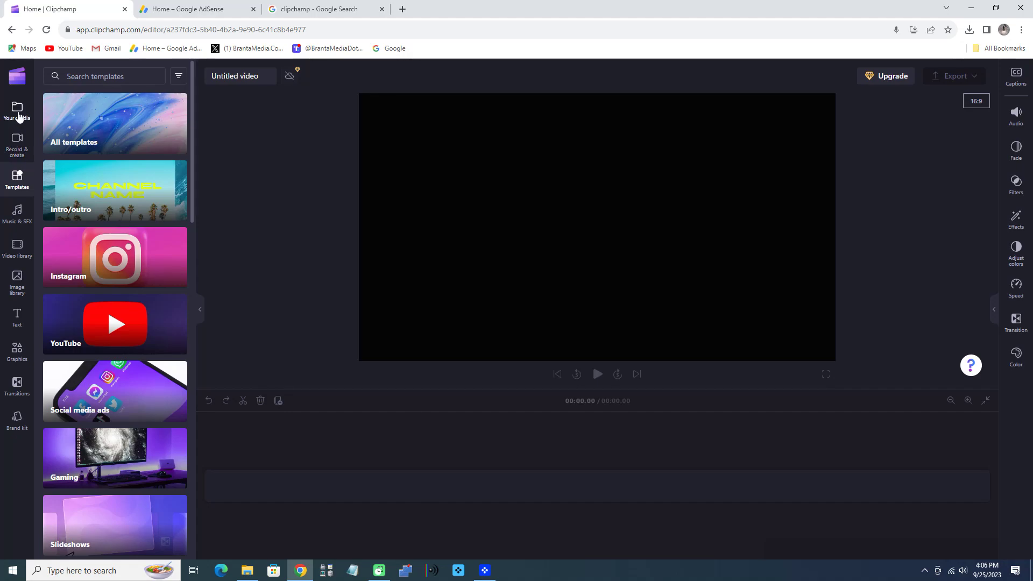
{"action": "left_click", "coordinate": [18, 114]}
{"action": "left_click", "coordinate": [17, 143]}
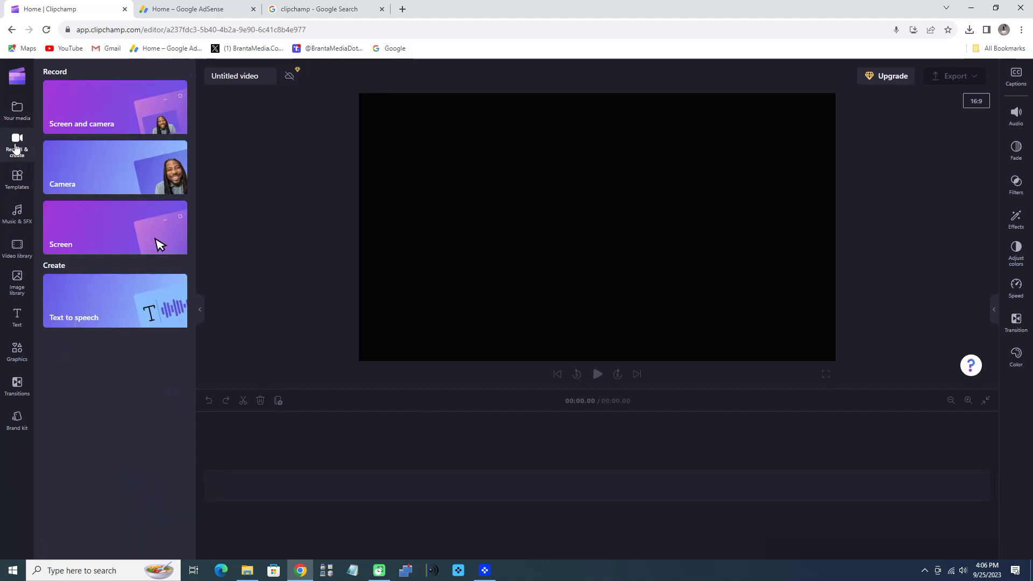
Check the available media import sources and import the MVI_2721 video from the clips folder on the computer.
{"action": "left_click", "coordinate": [10, 112]}
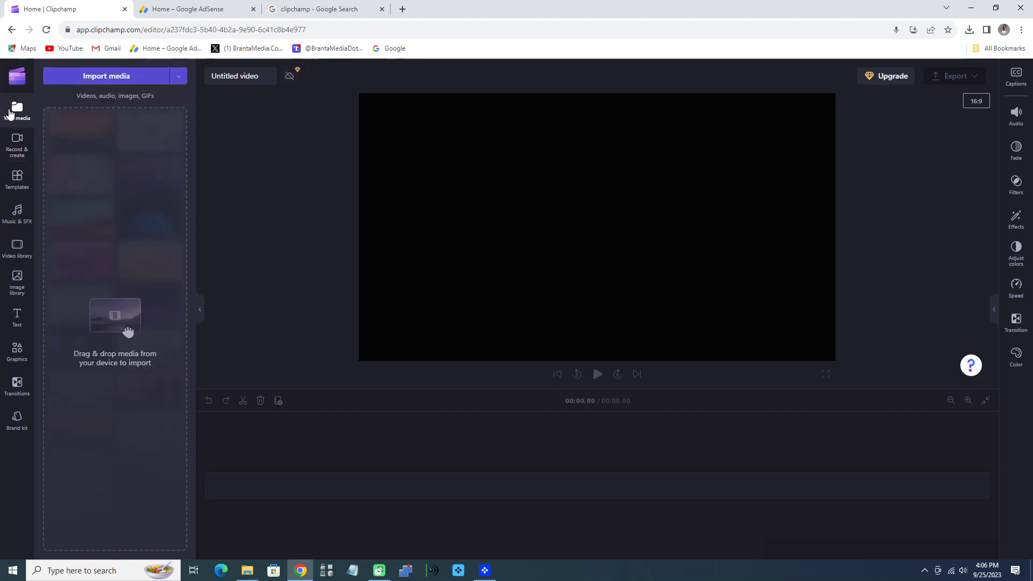
{"action": "left_click", "coordinate": [178, 80]}
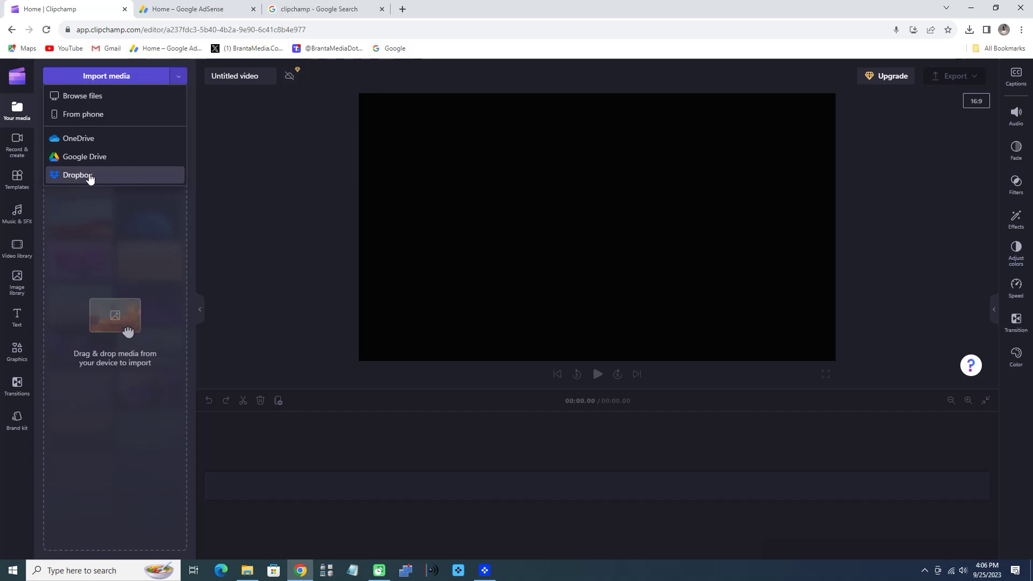
{"action": "left_click", "coordinate": [116, 78]}
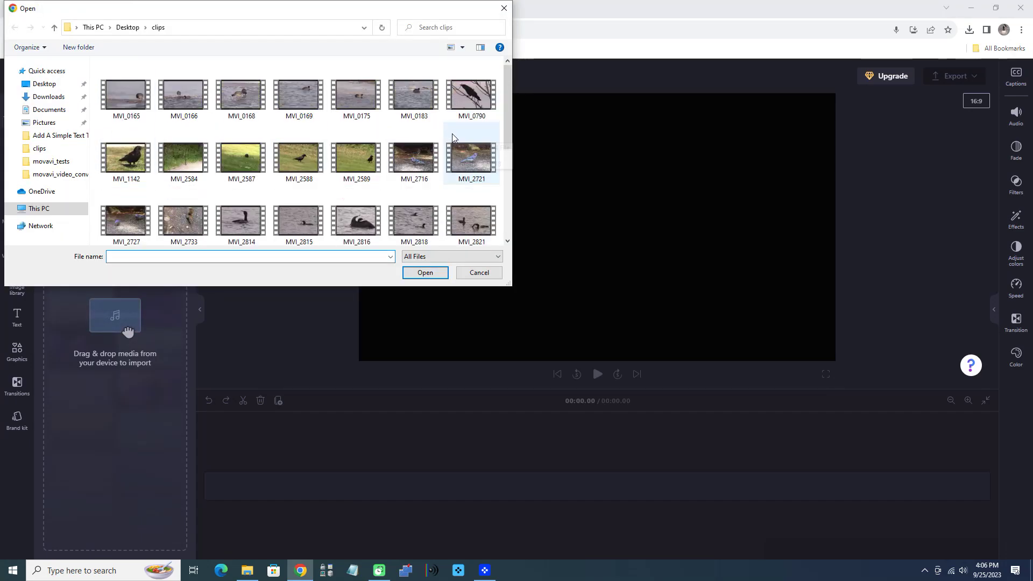
{"action": "double_click", "coordinate": [471, 163]}
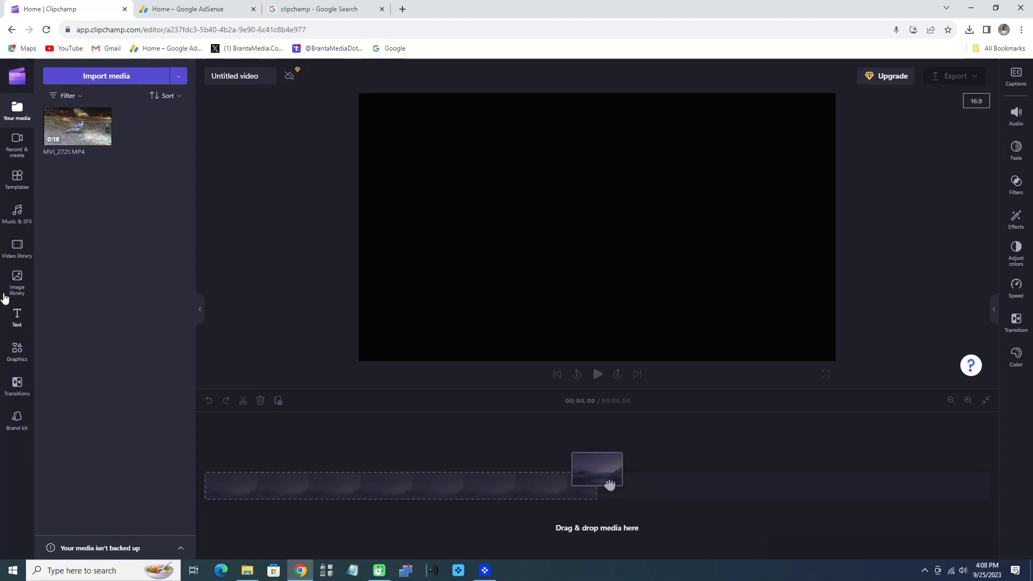
Add the imported MVI_2721 clip to the timeline and return the playhead to the start.
{"action": "mouse_move", "coordinate": [102, 139]}
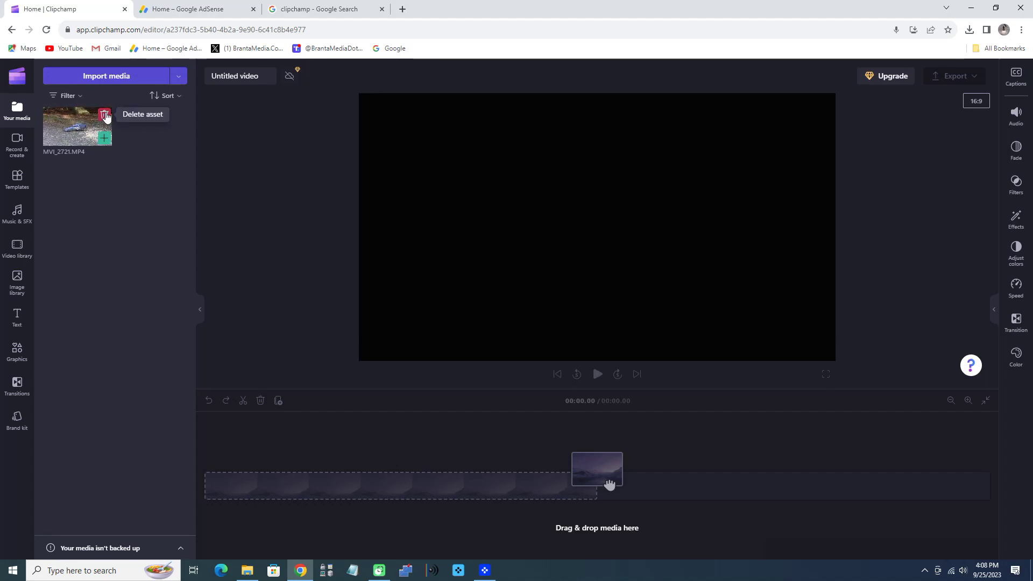
{"action": "left_click", "coordinate": [105, 140]}
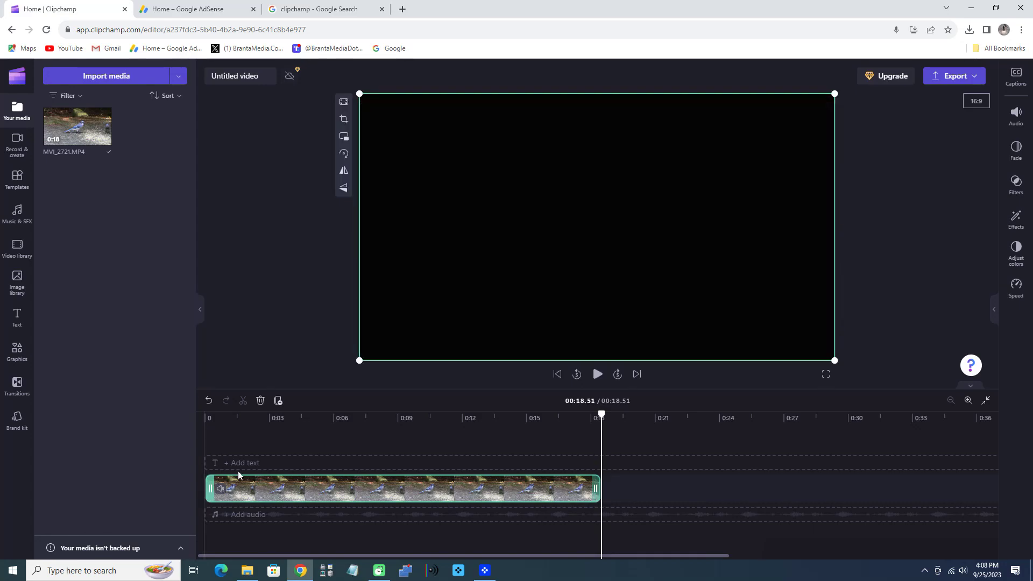
{"action": "left_click", "coordinate": [558, 376]}
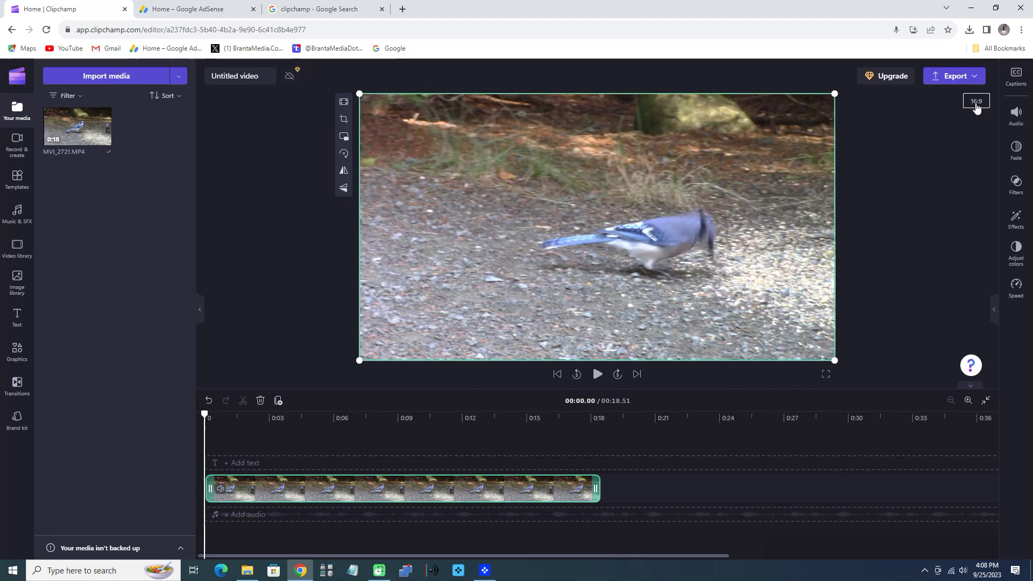
Review the available aspect ratios for the video and keep 16:9.
{"action": "left_click", "coordinate": [976, 102]}
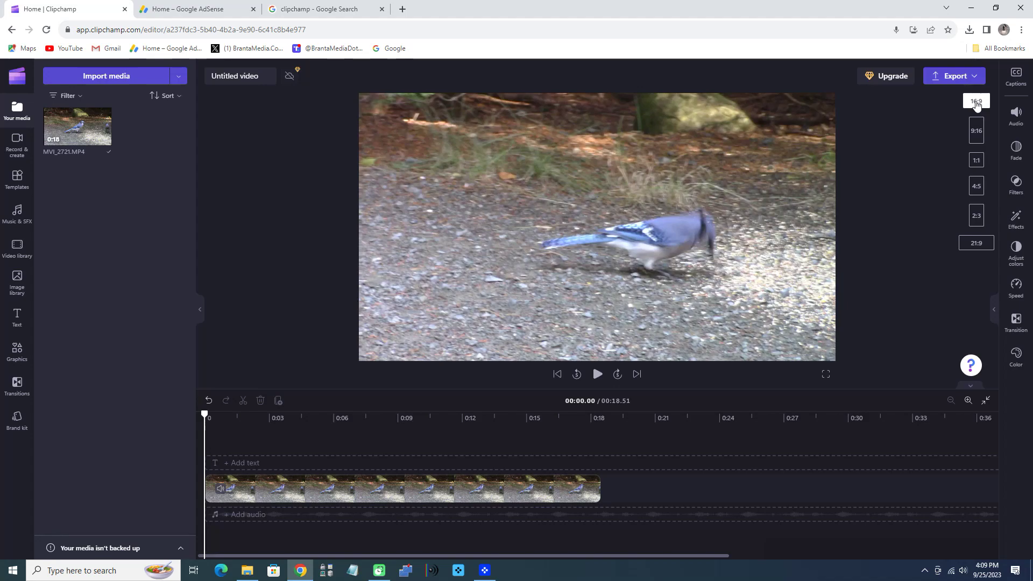
{"action": "left_click", "coordinate": [976, 104]}
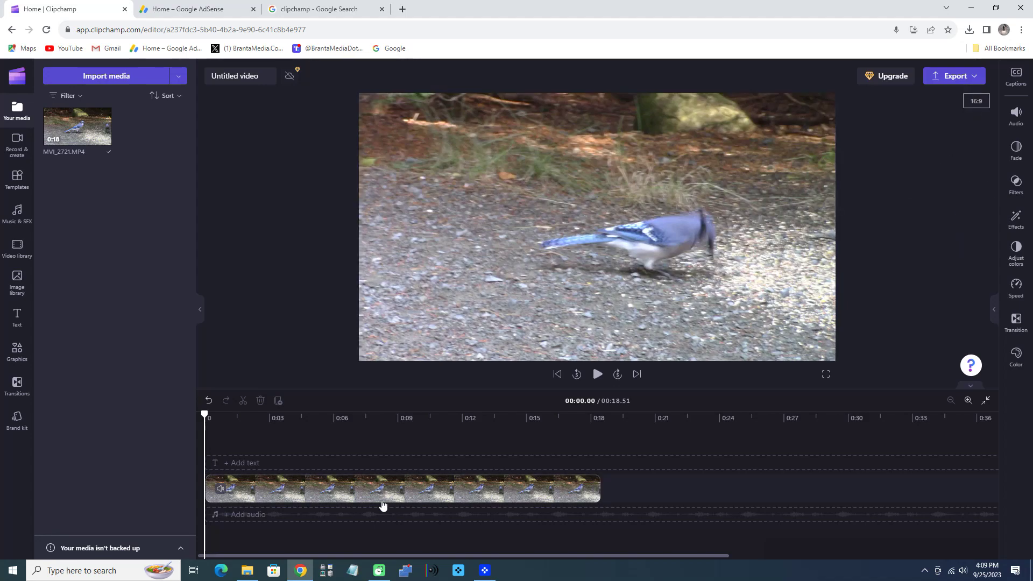
Play back the clip and place the playhead at the scene change, at about 13.97 seconds.
{"action": "left_click", "coordinate": [598, 375]}
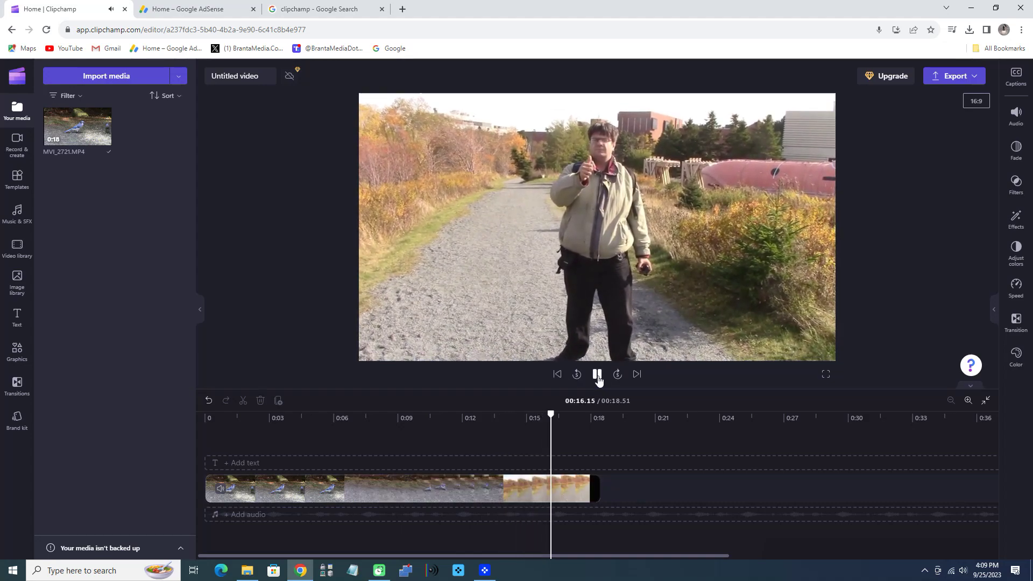
{"action": "left_click", "coordinate": [596, 376]}
{"action": "left_click", "coordinate": [479, 480]}
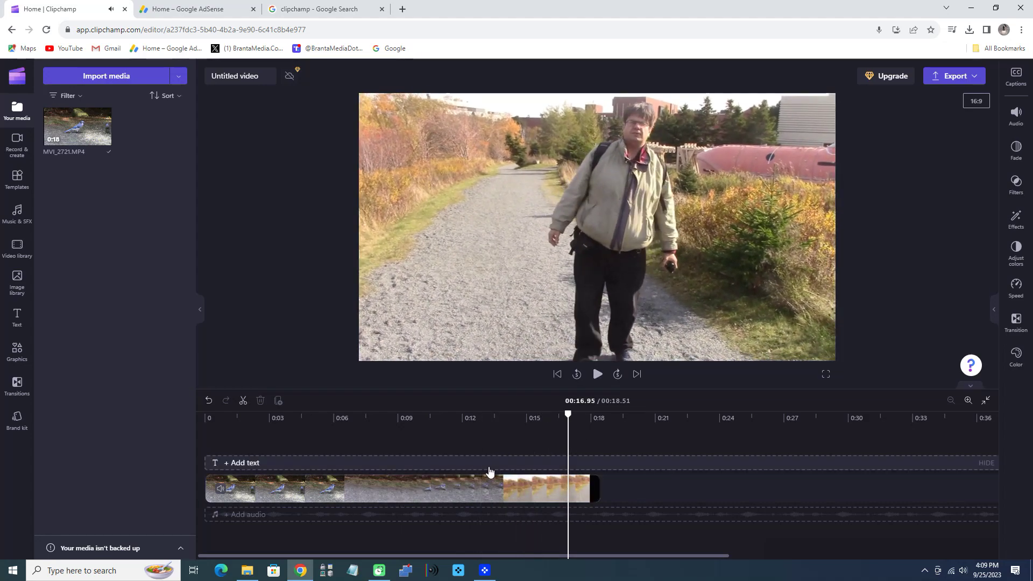
{"action": "left_click", "coordinate": [487, 466]}
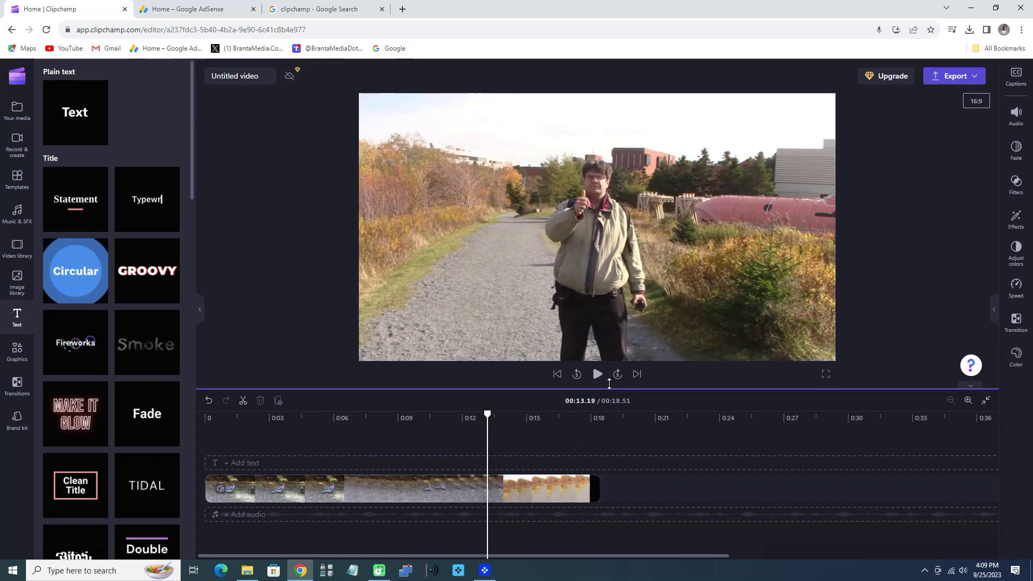
{"action": "left_click", "coordinate": [504, 464]}
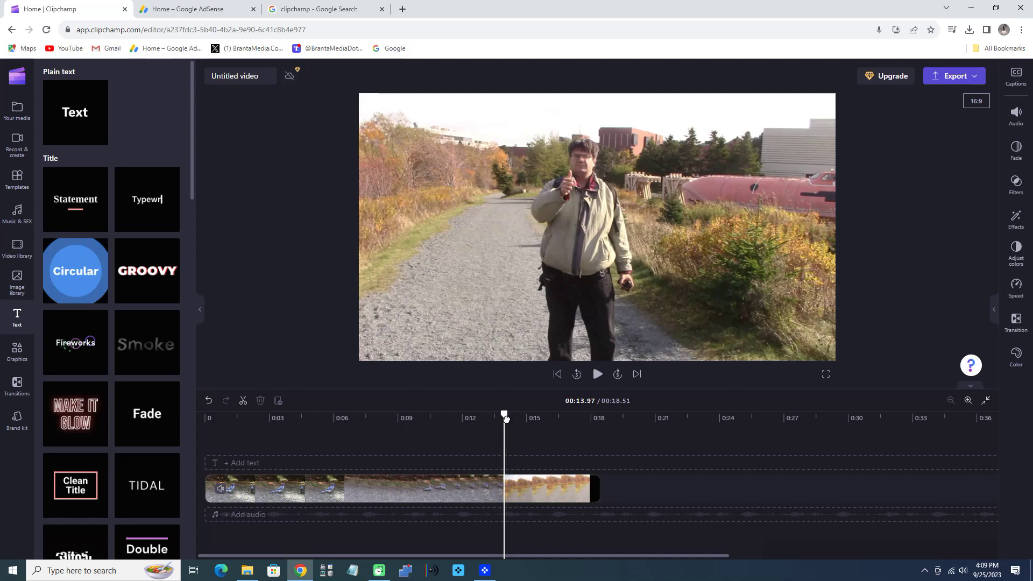
Split the bird clip on the timeline at about 10.26 seconds, before the scene change.
{"action": "left_click_drag", "start_coordinate": [504, 413], "coordinate": [492, 414]}
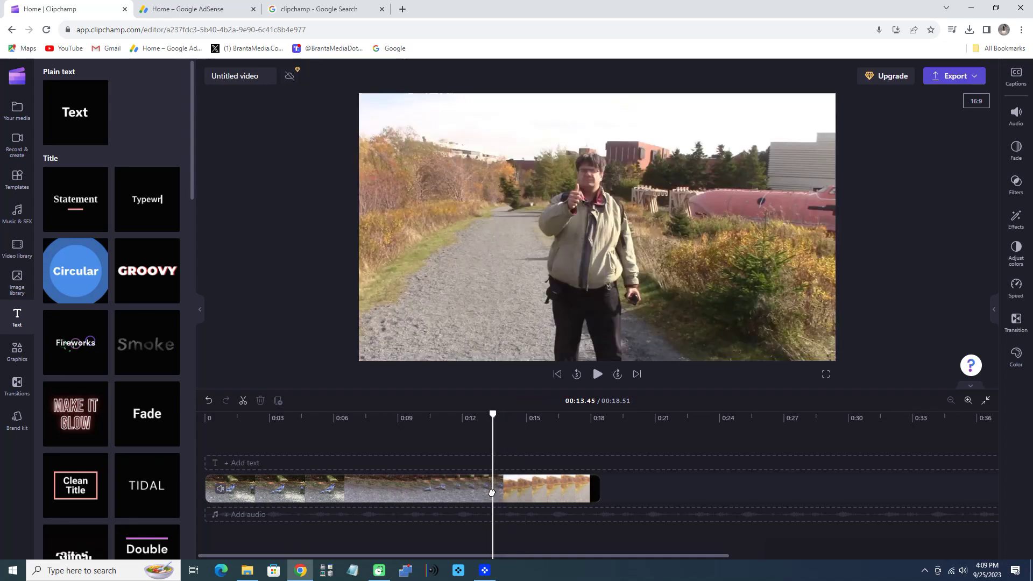
{"action": "left_click_drag", "start_coordinate": [493, 419], "coordinate": [424, 420]}
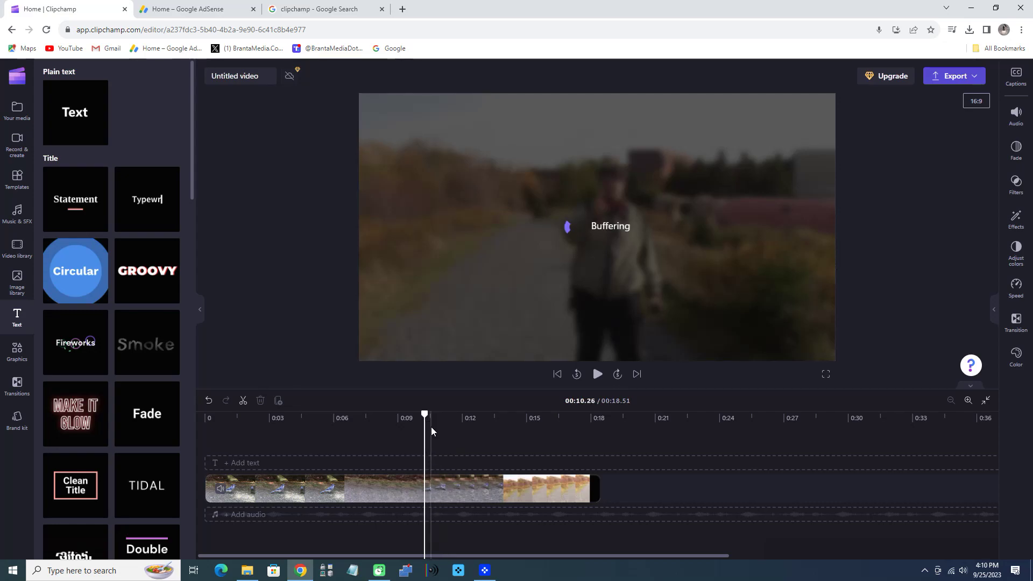
{"action": "left_click", "coordinate": [423, 500]}
{"action": "right_click", "coordinate": [424, 498]}
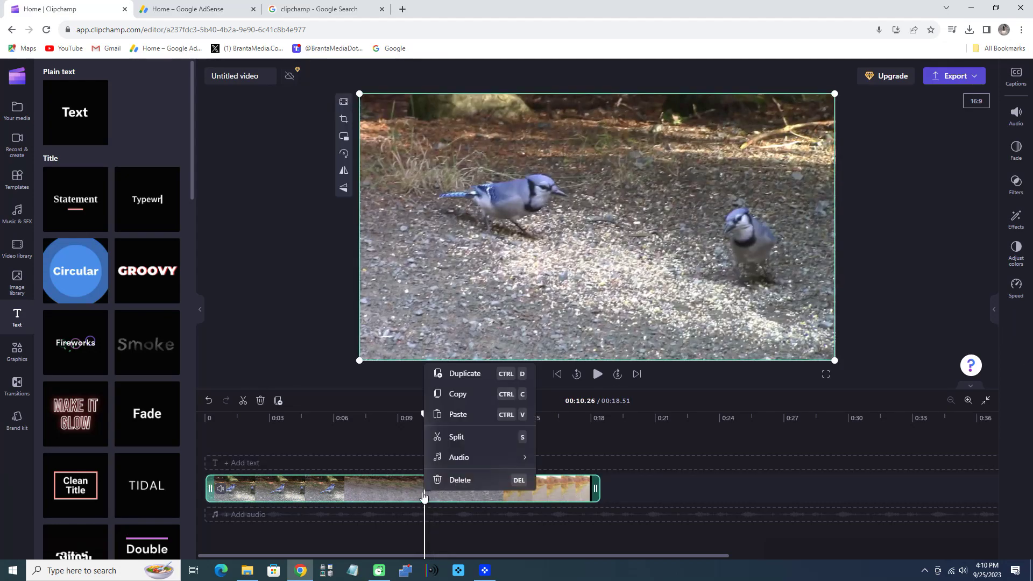
{"action": "left_click", "coordinate": [471, 444]}
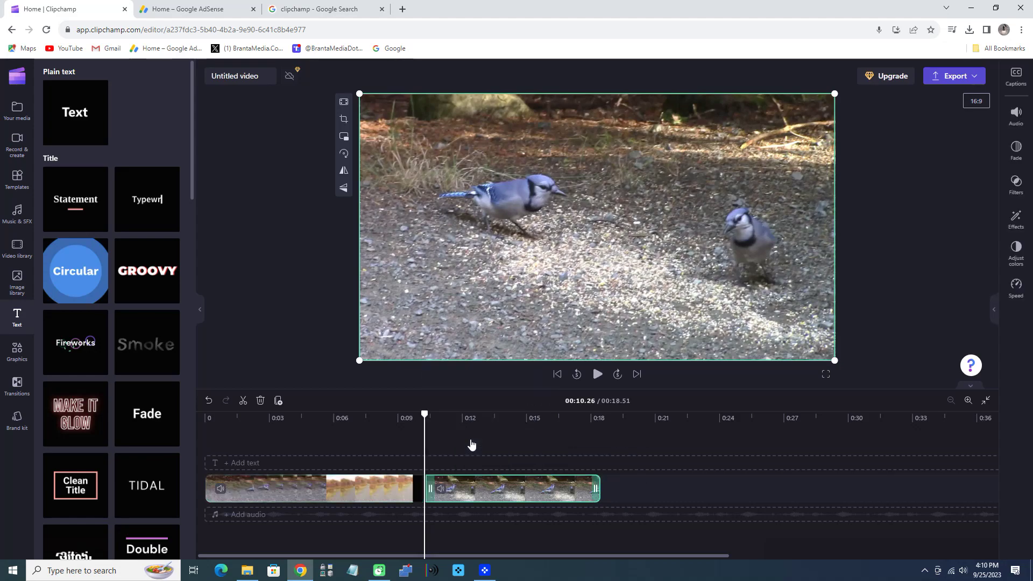
Delete the clip segment after the split and return the playhead to the start.
{"action": "right_click", "coordinate": [491, 499]}
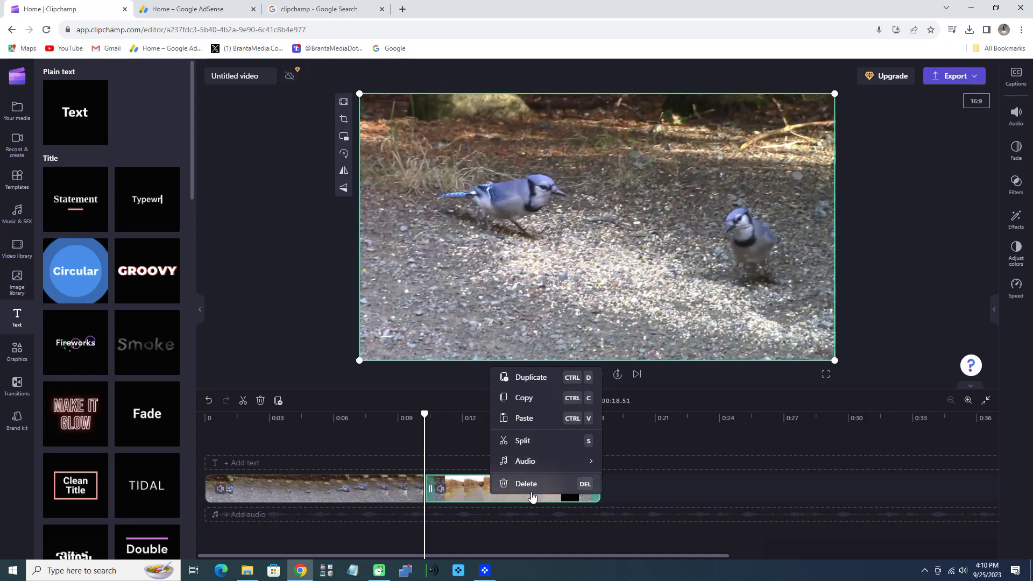
{"action": "left_click", "coordinate": [534, 485]}
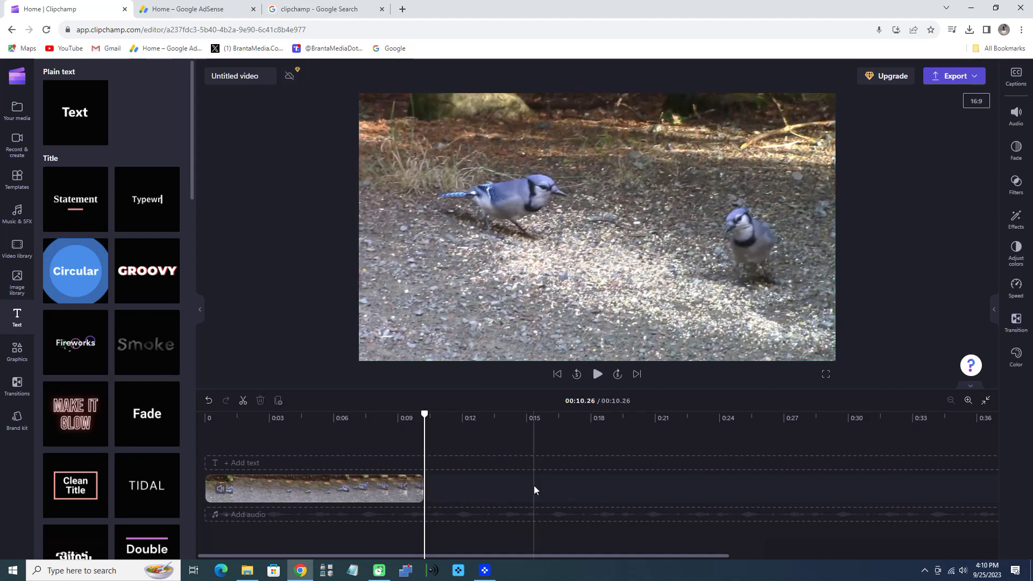
{"action": "left_click", "coordinate": [558, 374]}
{"action": "left_click", "coordinate": [785, 198]}
Rename the untitled video project to "Birds In Pippy Park".
{"action": "left_click", "coordinate": [249, 77]}
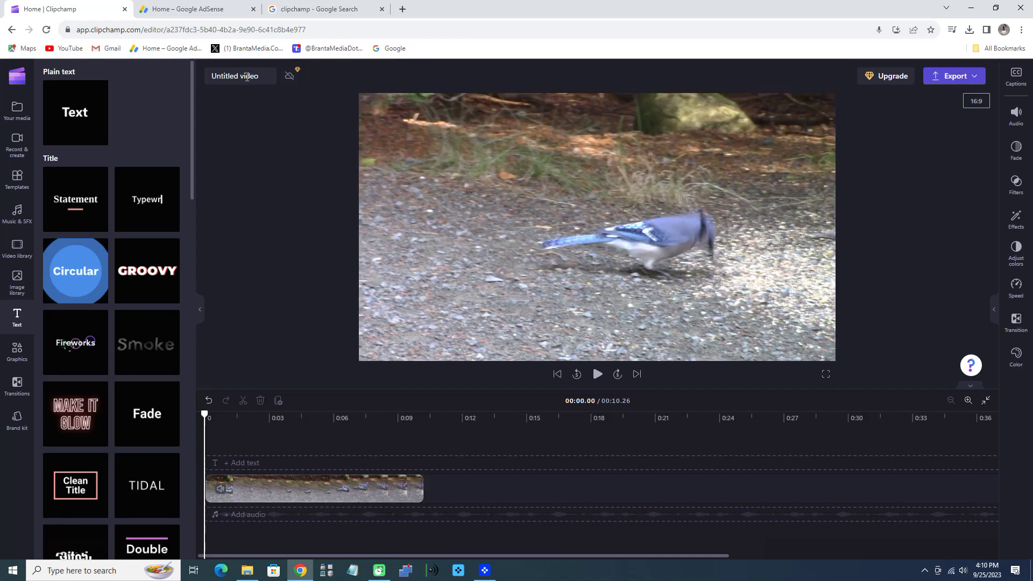
{"action": "left_click", "coordinate": [246, 76]}
{"action": "key", "text": "BackSpace"}
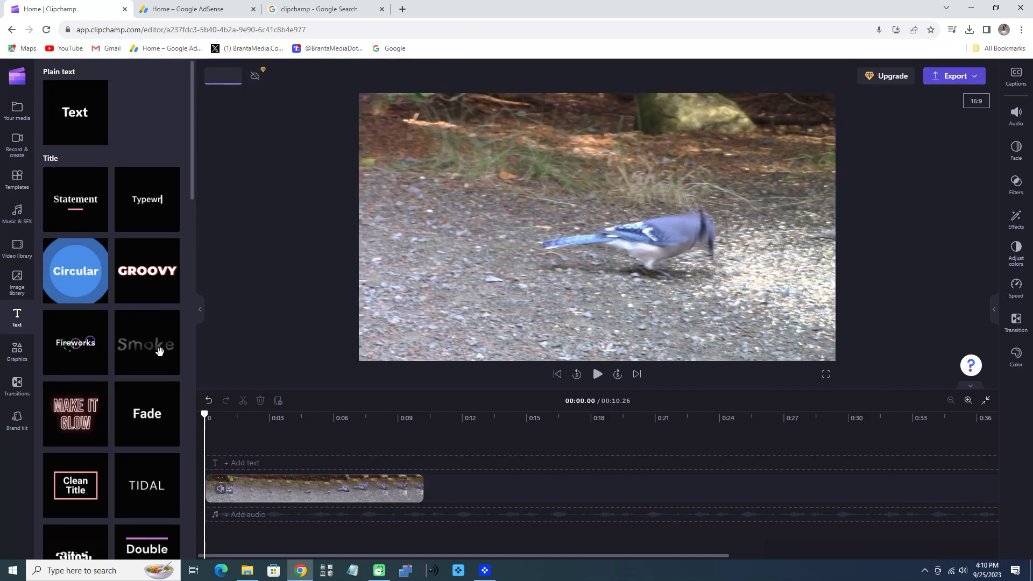
{"action": "type", "text": "Bird"}
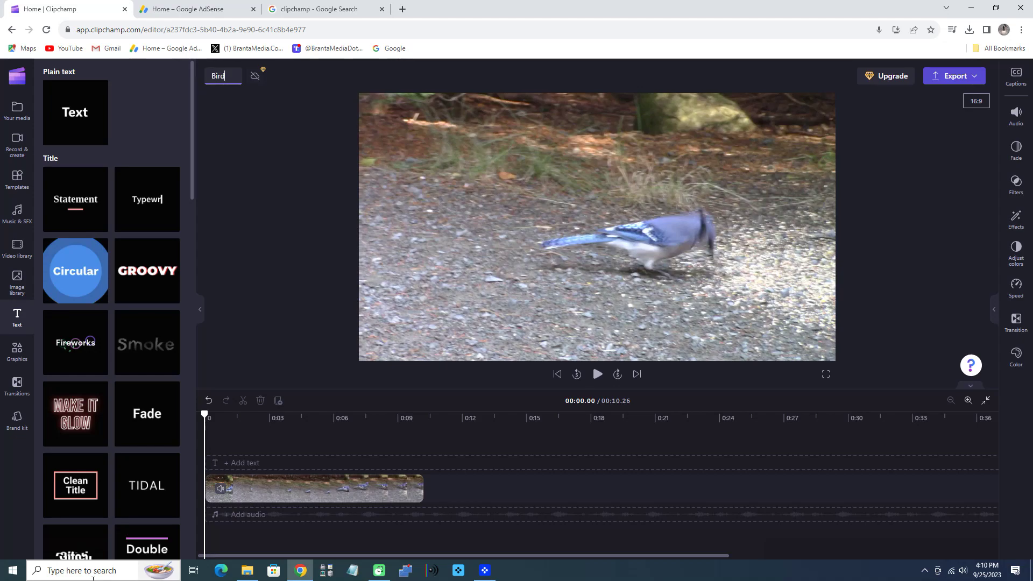
{"action": "type", "text": "s In"}
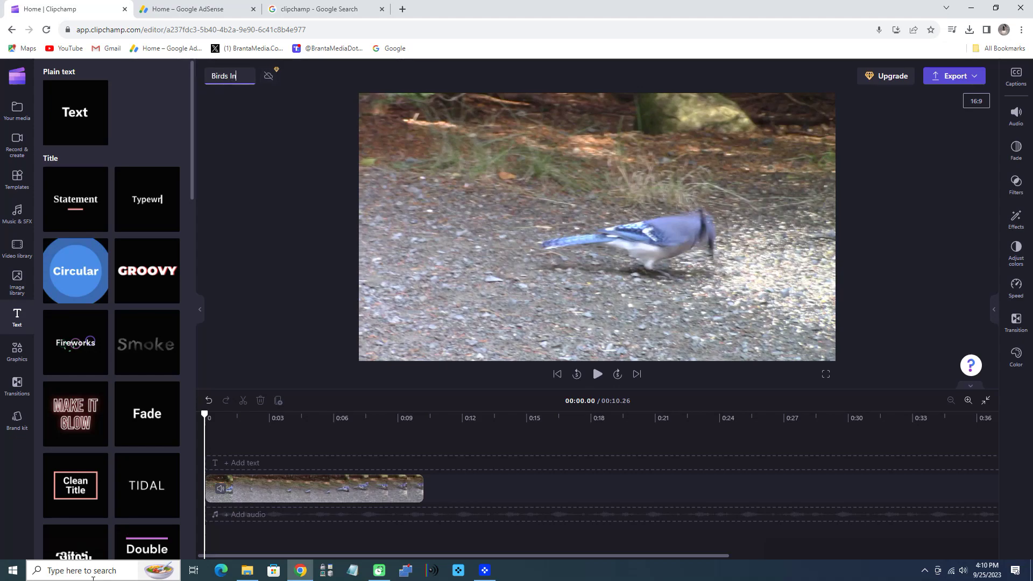
{"action": "type", "text": " Pippy "}
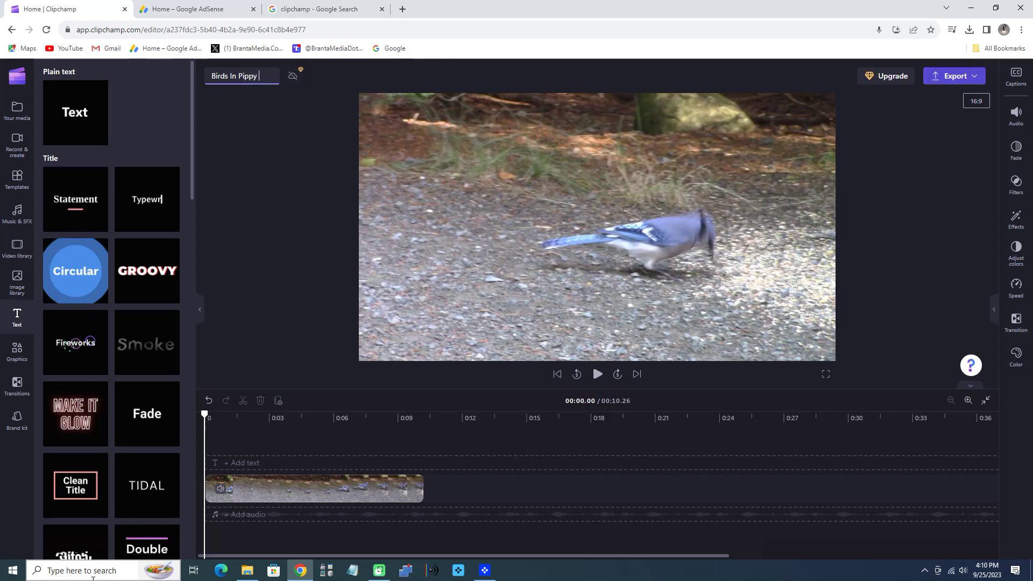
{"action": "type", "text": "Park"}
{"action": "left_click", "coordinate": [236, 470]}
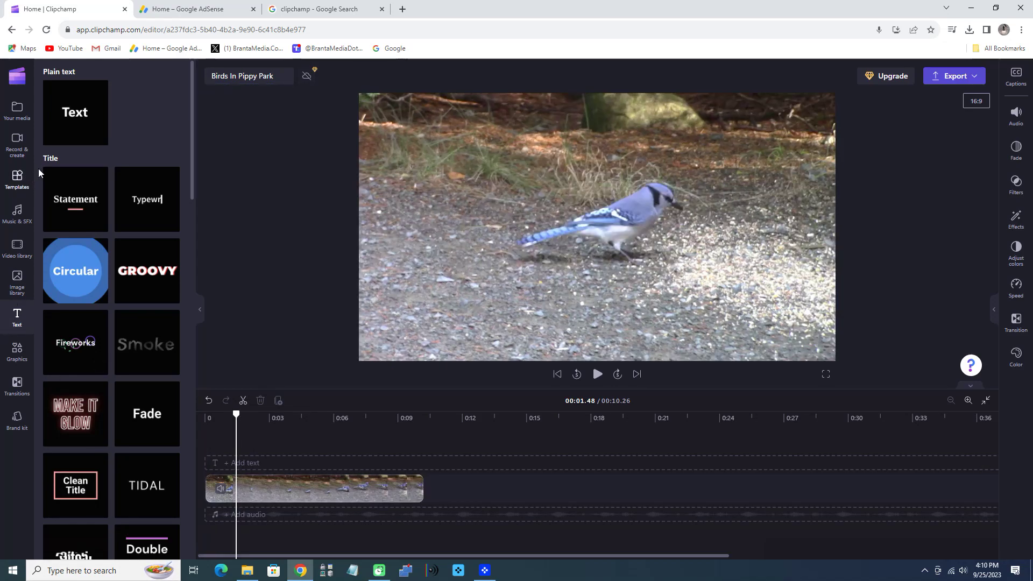
Look through the recording, template, music, stock video, image, text, graphics, transition and brand kit resources available for the project.
{"action": "left_click", "coordinate": [17, 321]}
{"action": "left_click", "coordinate": [37, 308]}
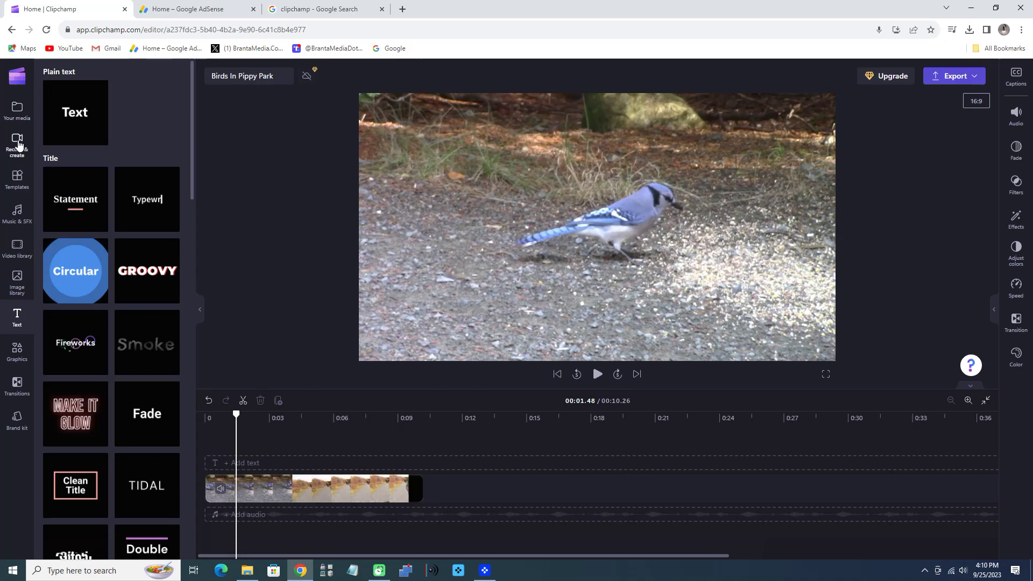
{"action": "left_click", "coordinate": [9, 152]}
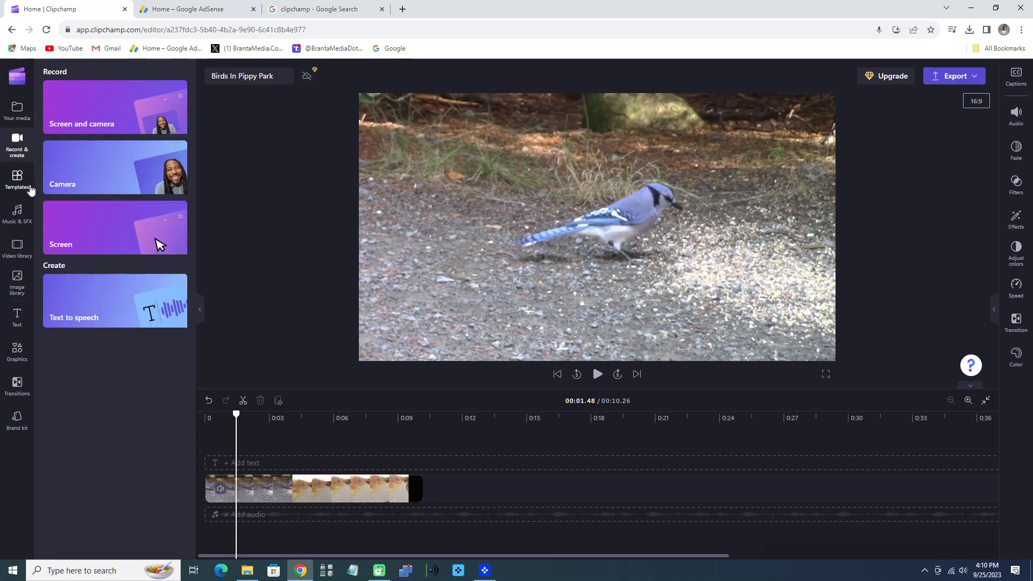
{"action": "left_click", "coordinate": [17, 183]}
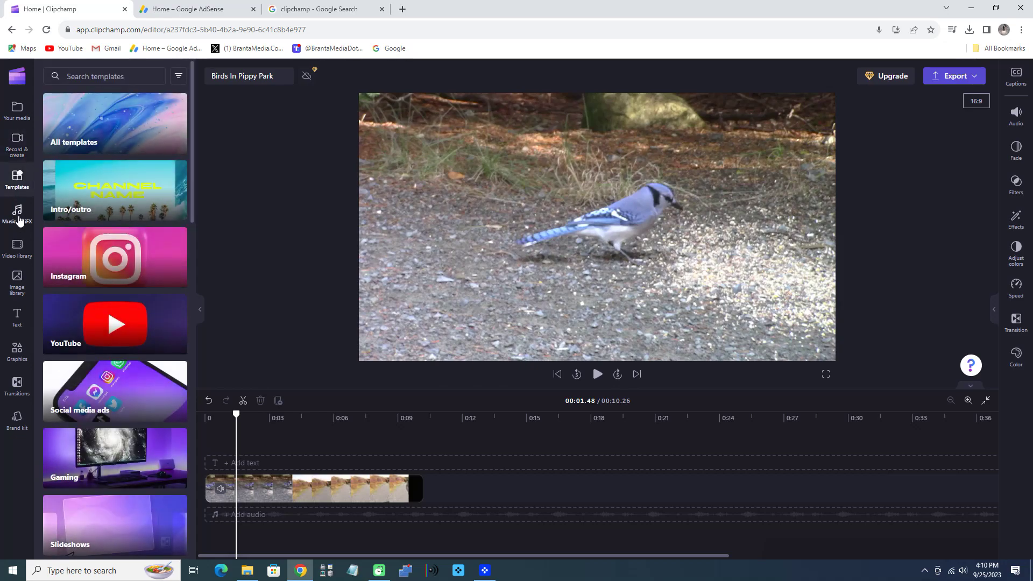
{"action": "left_click", "coordinate": [17, 215]}
{"action": "left_click", "coordinate": [18, 249]}
{"action": "left_click", "coordinate": [19, 283]}
{"action": "left_click", "coordinate": [19, 317]}
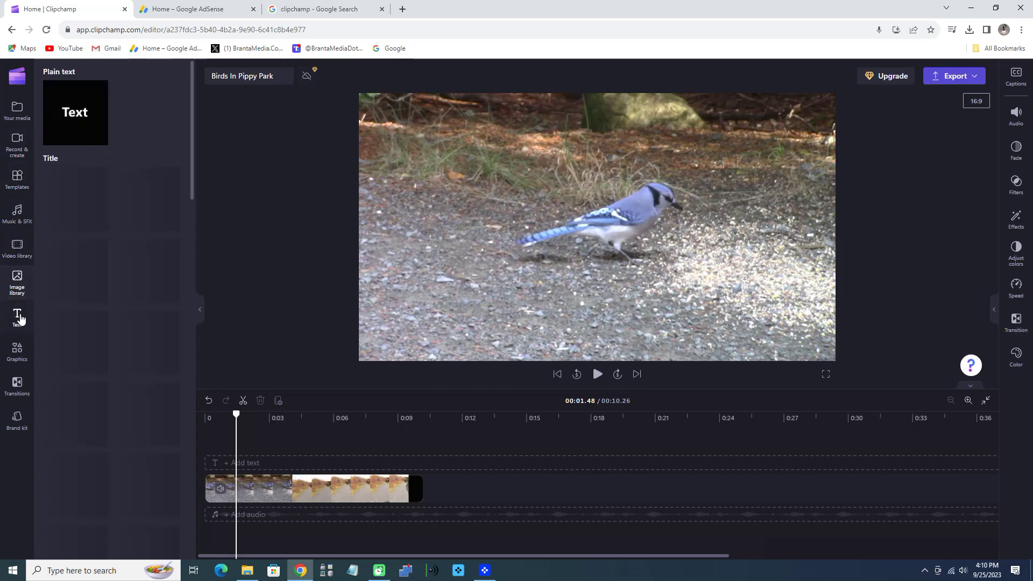
{"action": "left_click", "coordinate": [22, 352]}
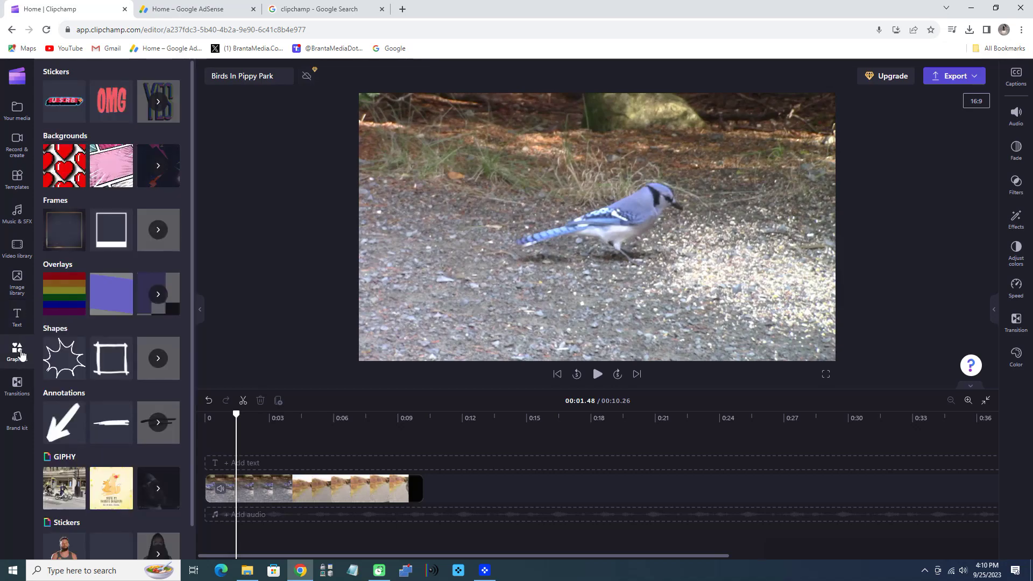
{"action": "left_click", "coordinate": [17, 390]}
{"action": "left_click", "coordinate": [17, 419]}
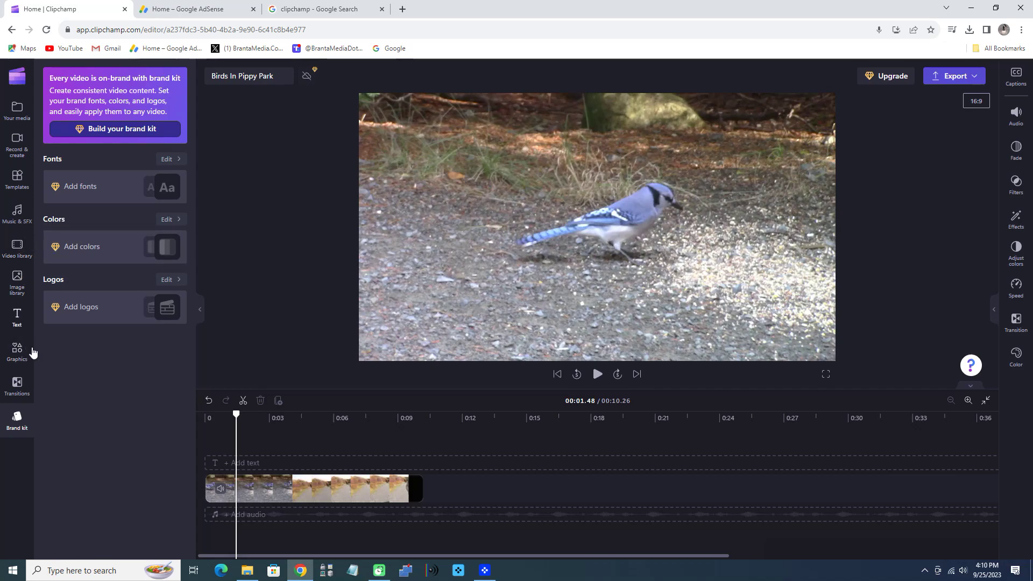
Add a plain text title above the clip at the start of the timeline and place it near the bottom centre of the frame.
{"action": "left_click", "coordinate": [18, 322]}
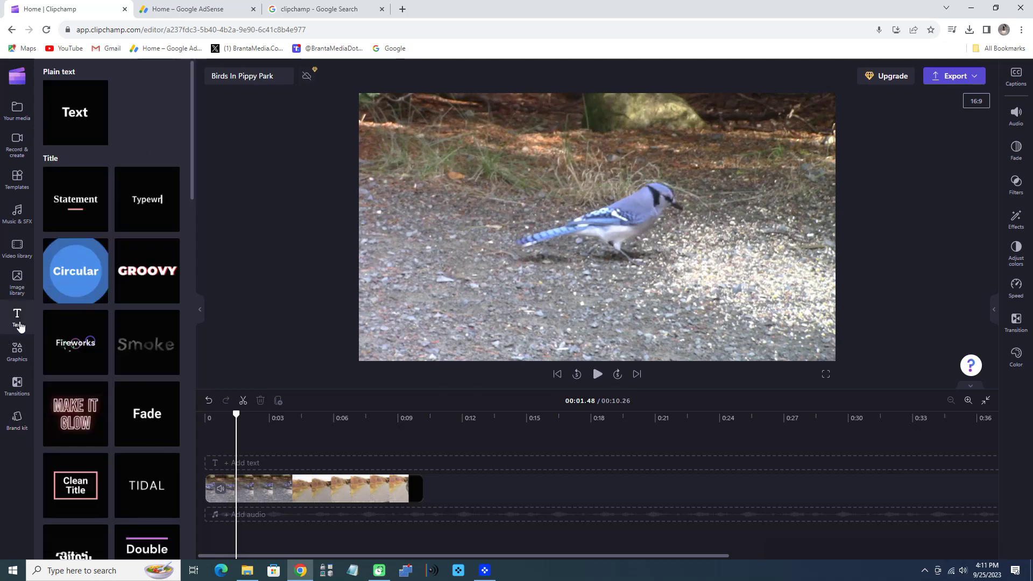
{"action": "left_click", "coordinate": [207, 482]}
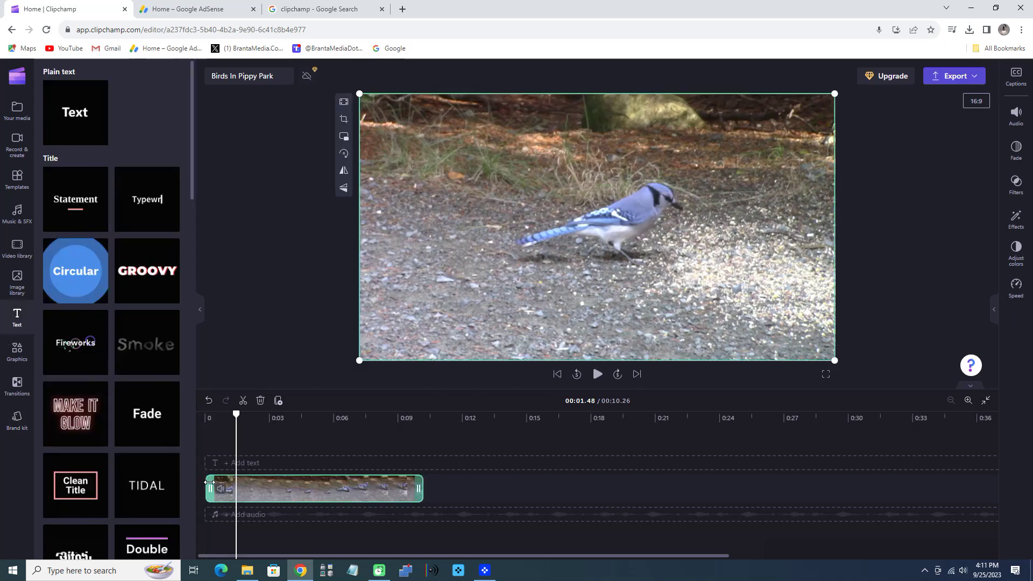
{"action": "left_click", "coordinate": [556, 373]}
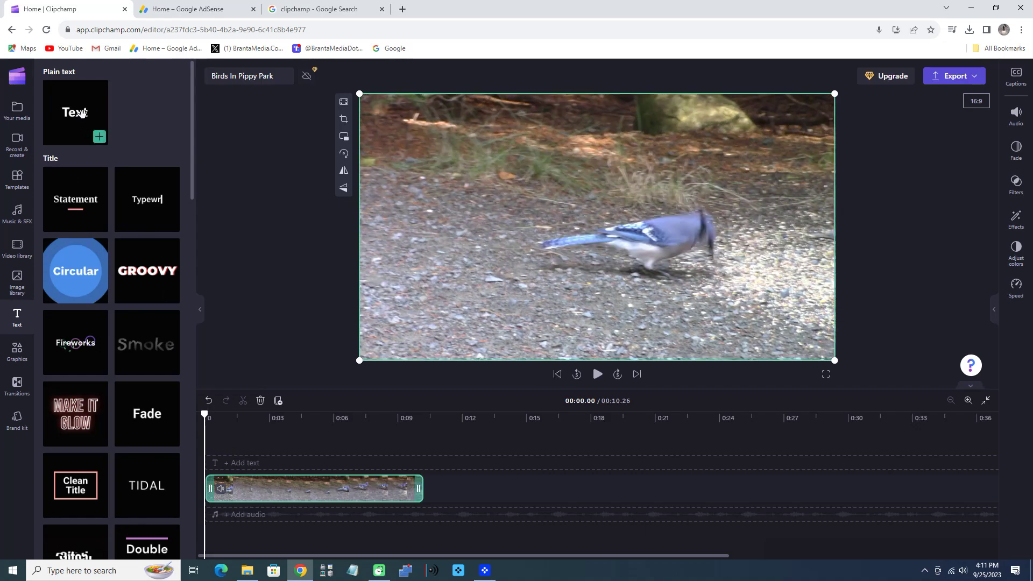
{"action": "left_click_drag", "start_coordinate": [81, 112], "coordinate": [233, 470]}
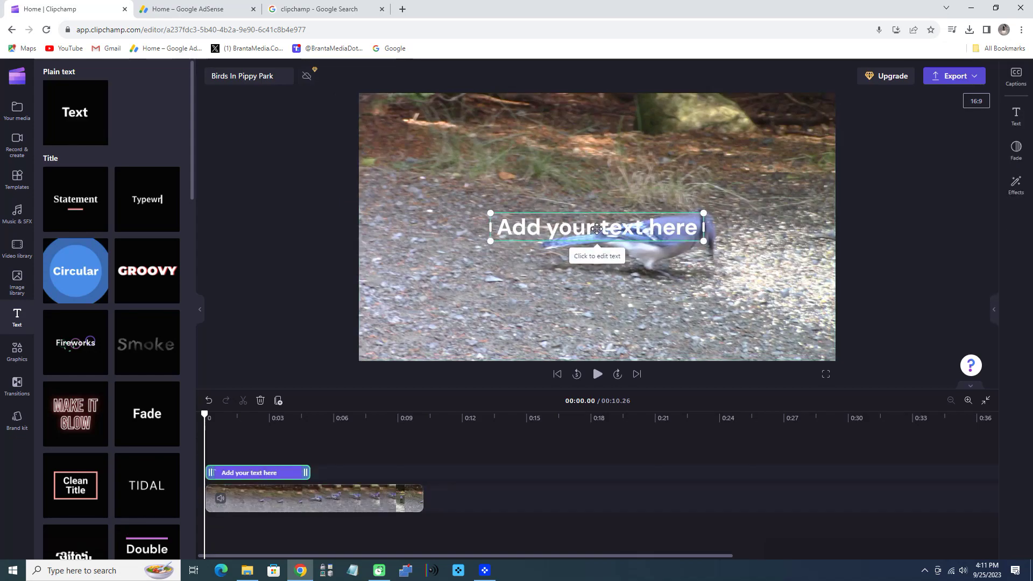
{"action": "left_click_drag", "start_coordinate": [603, 223], "coordinate": [601, 327]}
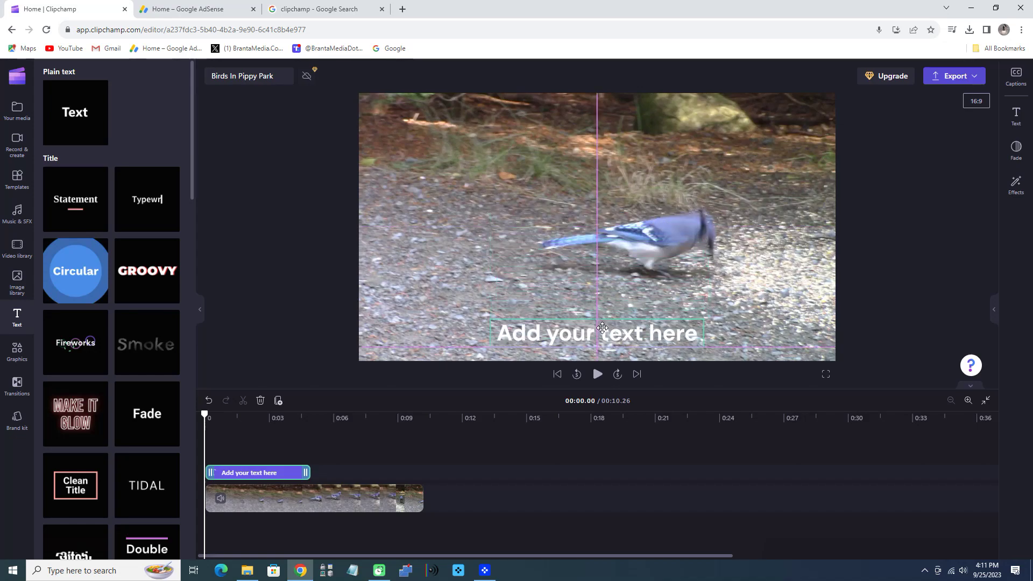
{"action": "mouse_move", "coordinate": [602, 316]}
{"action": "left_mouse_down"}
{"action": "mouse_move", "coordinate": [603, 247]}
{"action": "mouse_move", "coordinate": [594, 330]}
{"action": "left_mouse_up"}
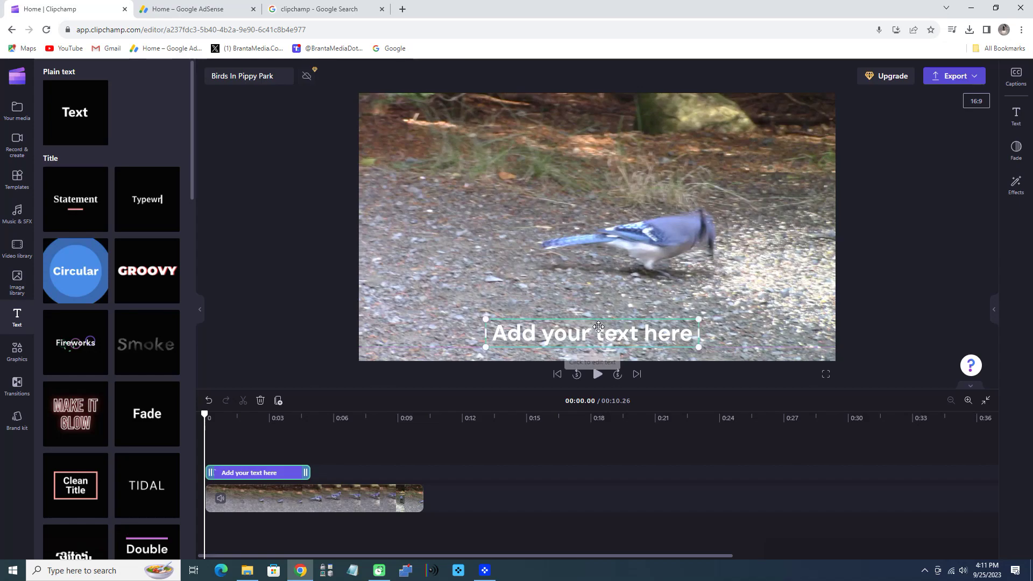
Replace the title's placeholder text with "Birds In Pippy Park".
{"action": "left_click", "coordinate": [641, 334]}
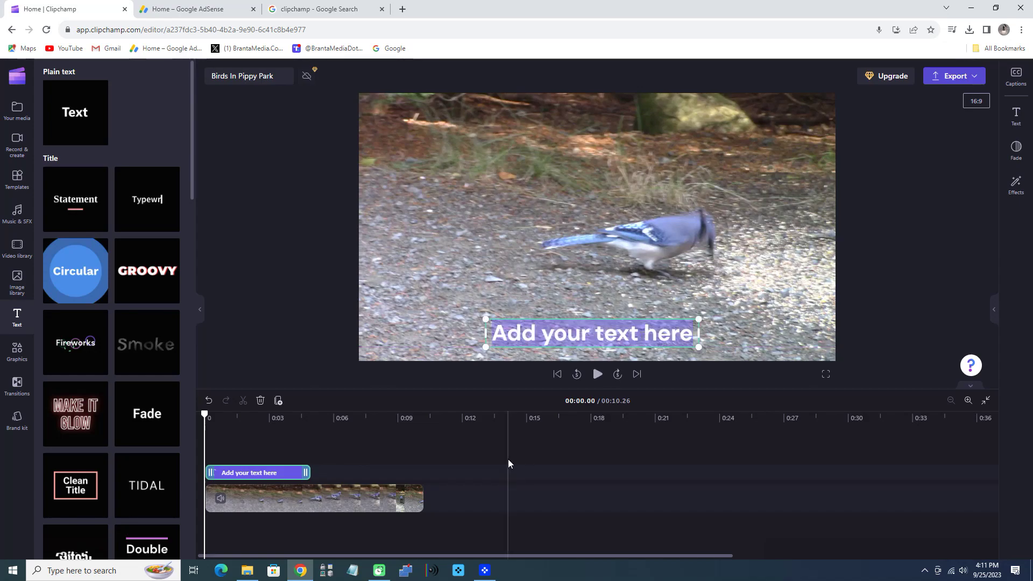
{"action": "type", "text": "Bir"}
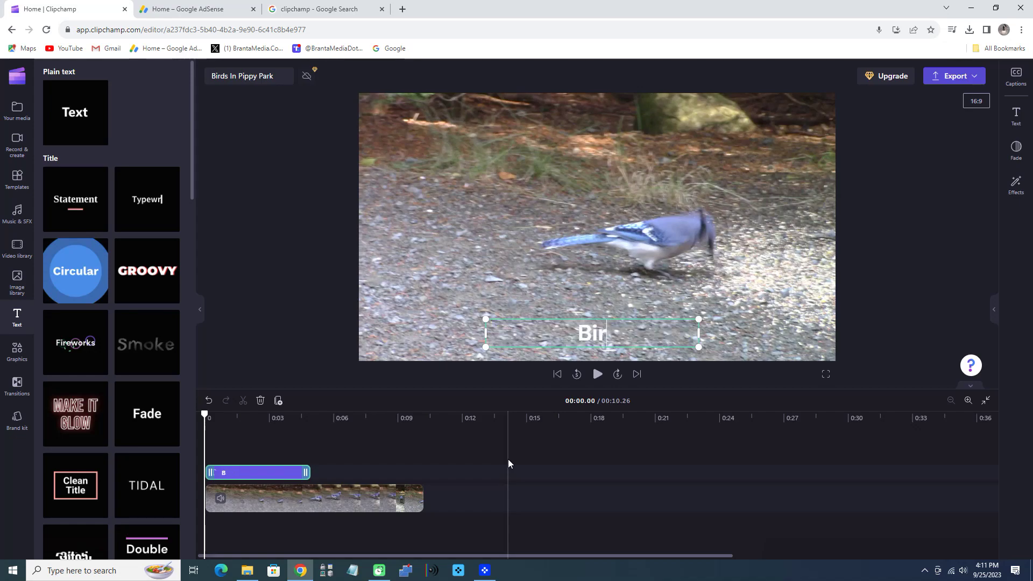
{"action": "type", "text": "ds In "}
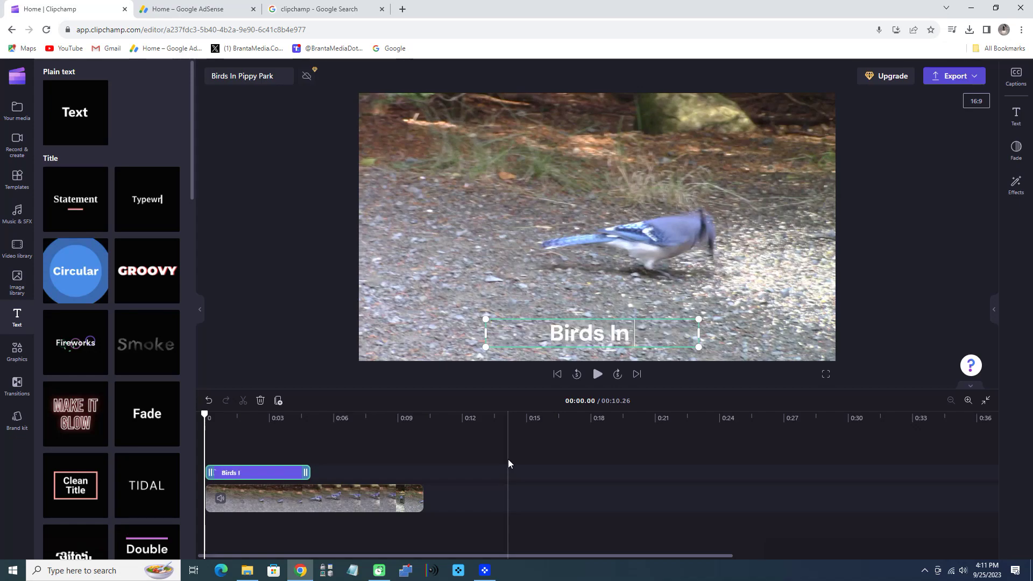
{"action": "type", "text": "Pippy "}
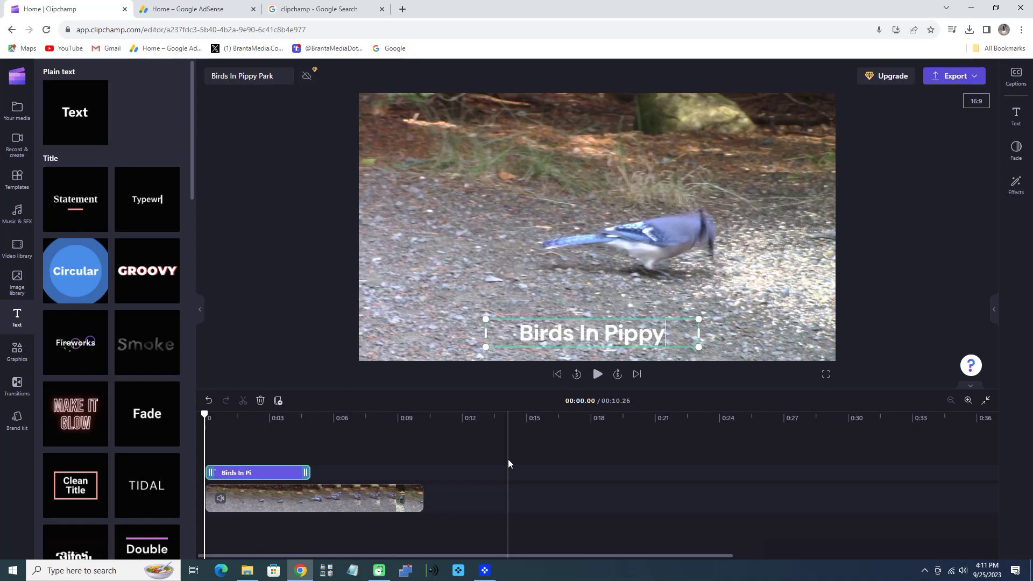
{"action": "type", "text": "Park"}
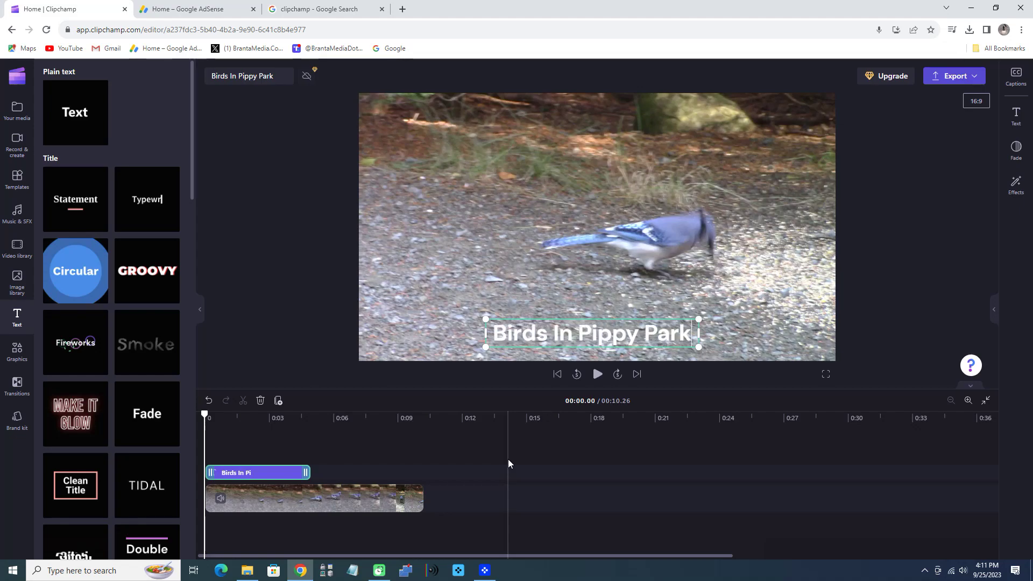
Select the whole title text and set its font size to 29.
{"action": "double_click", "coordinate": [681, 328]}
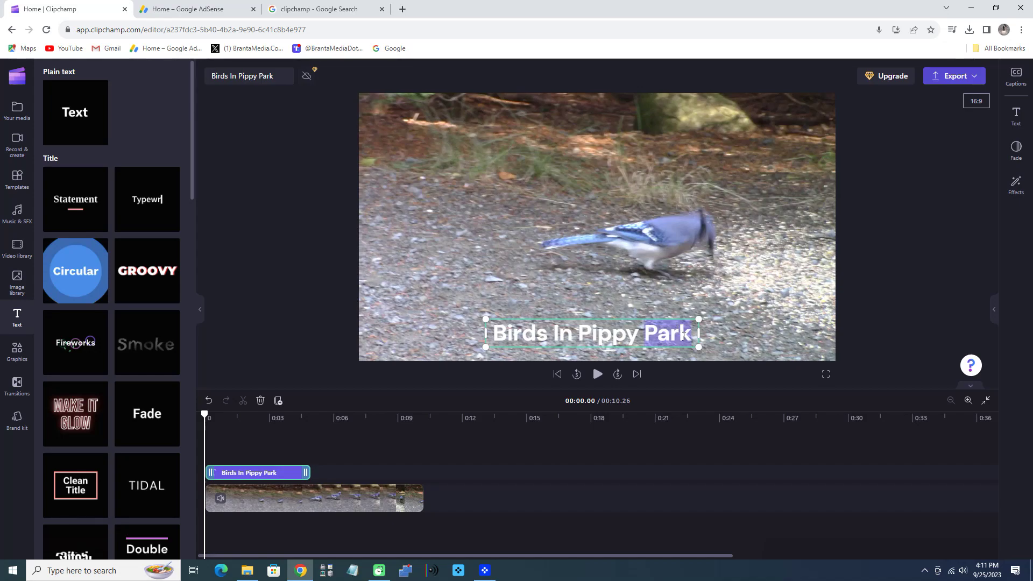
{"action": "left_click", "coordinate": [693, 336]}
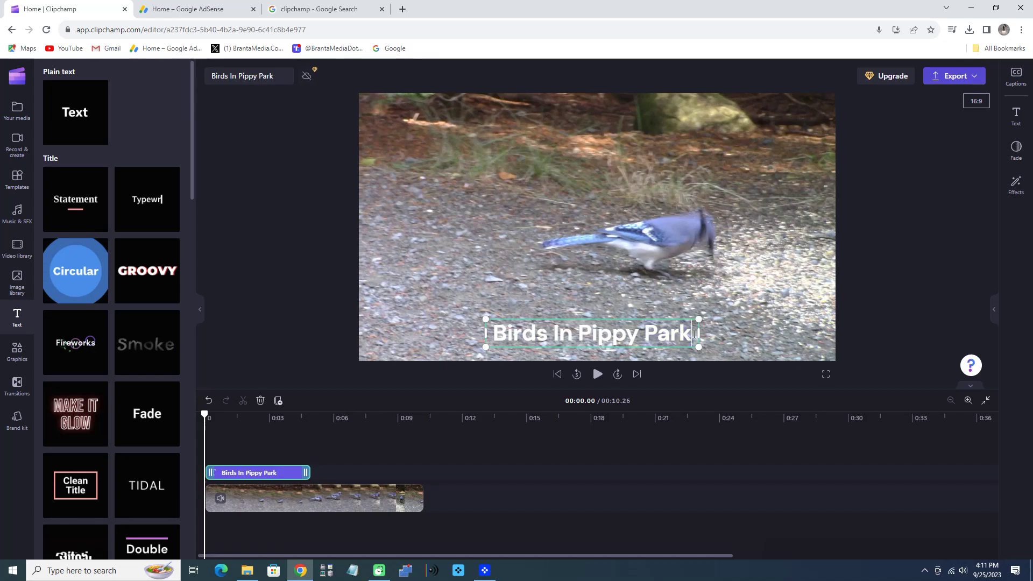
{"action": "left_click_drag", "start_coordinate": [662, 337], "coordinate": [514, 341]}
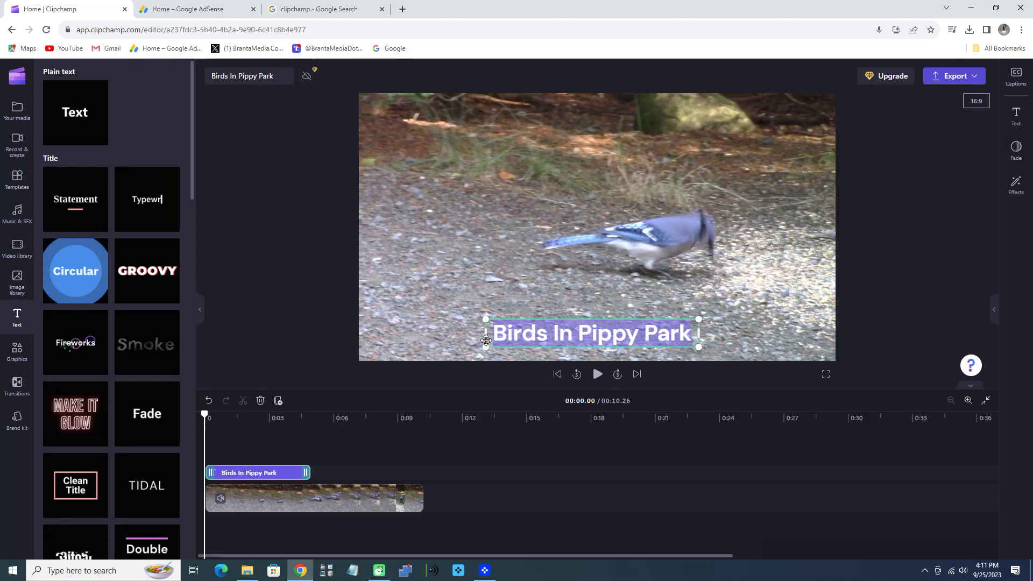
{"action": "left_click", "coordinate": [1017, 117]}
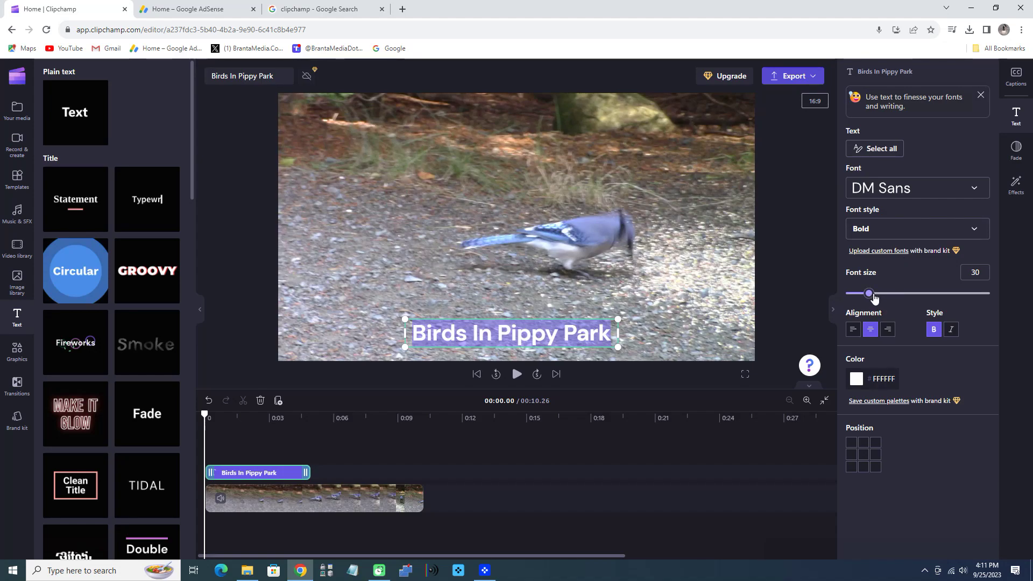
{"action": "left_click", "coordinate": [872, 293]}
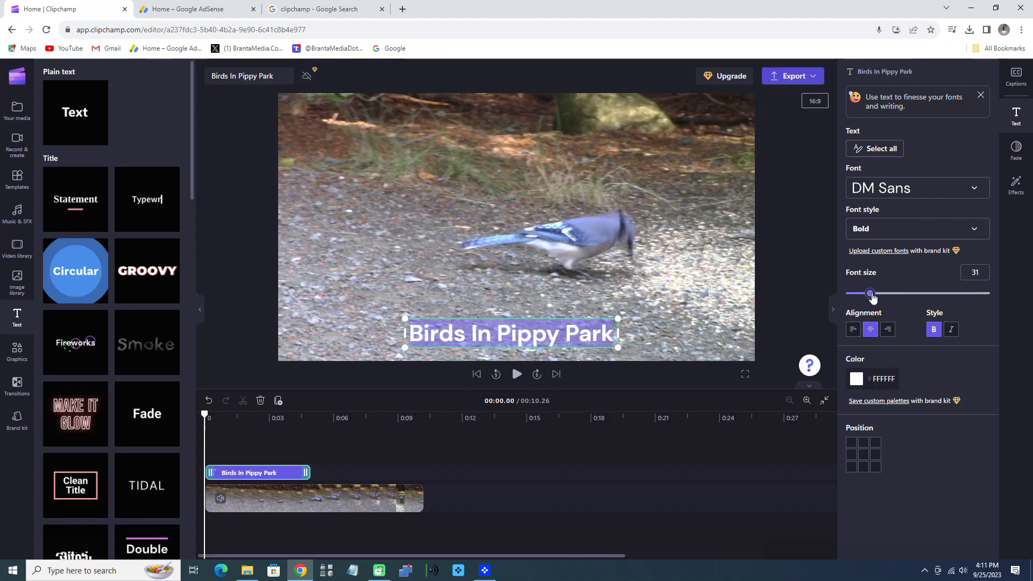
{"action": "left_click_drag", "start_coordinate": [873, 293], "coordinate": [866, 294]}
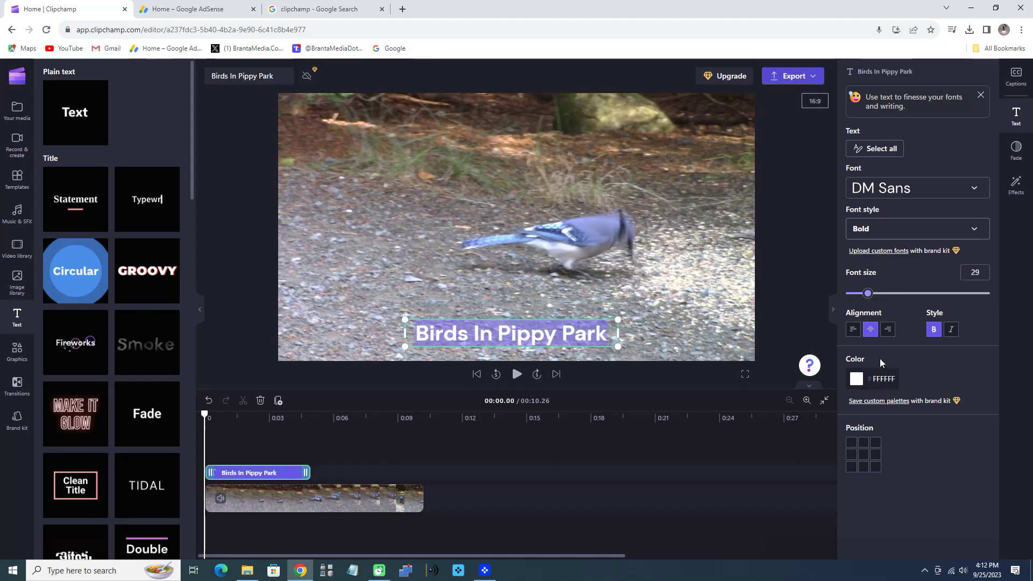
Set the title text's color to the default yellow, #FBE555.
{"action": "left_click", "coordinate": [869, 379]}
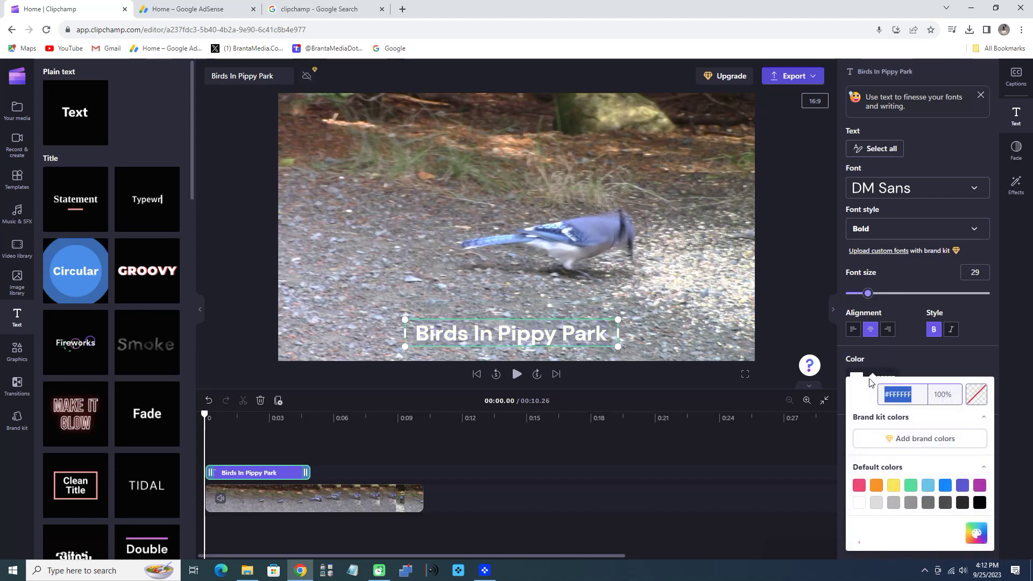
{"action": "left_click", "coordinate": [894, 486]}
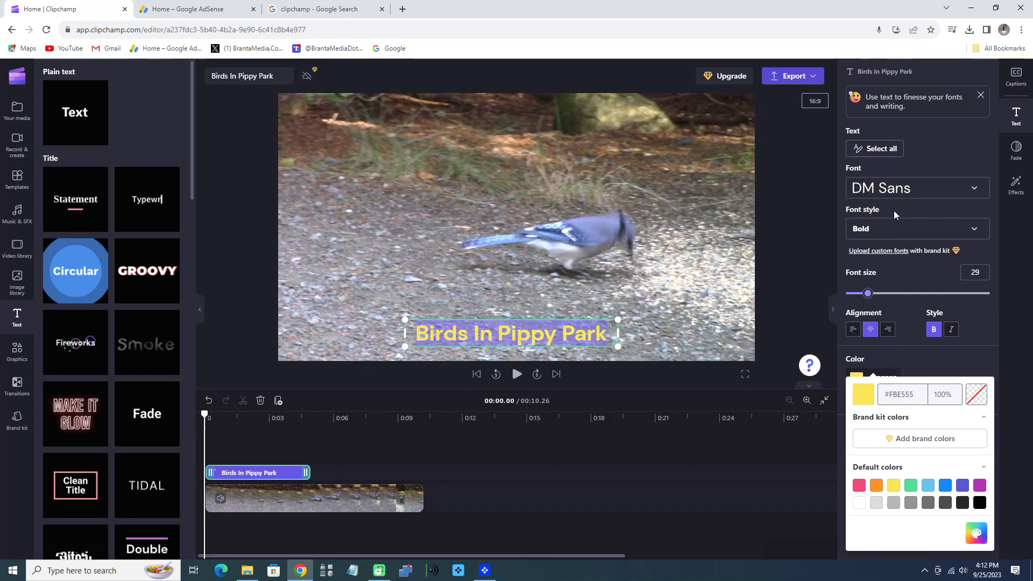
{"action": "left_click", "coordinate": [908, 187]}
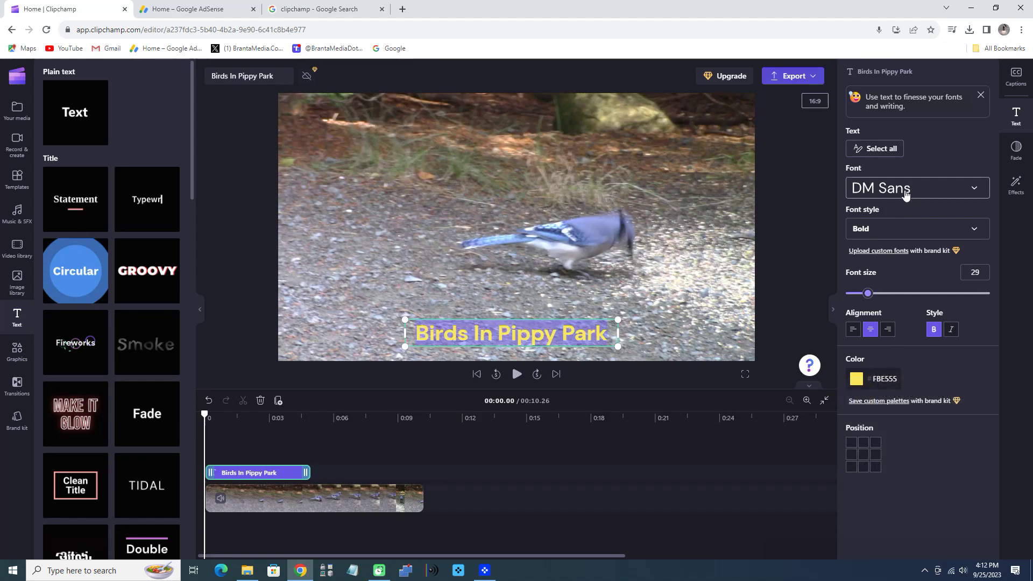
Change the title's font to Julius Sans One with the Normal font style.
{"action": "left_click", "coordinate": [905, 192]}
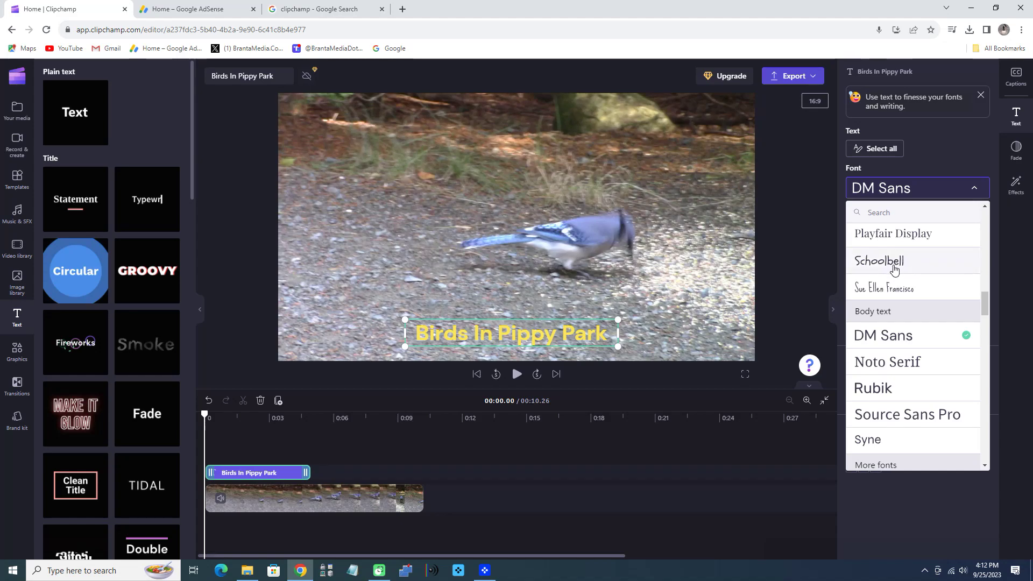
{"action": "scroll", "coordinate": [896, 270], "scroll_direction": "down", "scroll_amount": 4}
{"action": "scroll", "coordinate": [909, 273], "scroll_direction": "down", "scroll_amount": 5}
{"action": "scroll", "coordinate": [937, 337], "scroll_direction": "down", "scroll_amount": 4}
{"action": "scroll", "coordinate": [936, 340], "scroll_direction": "down", "scroll_amount": 5}
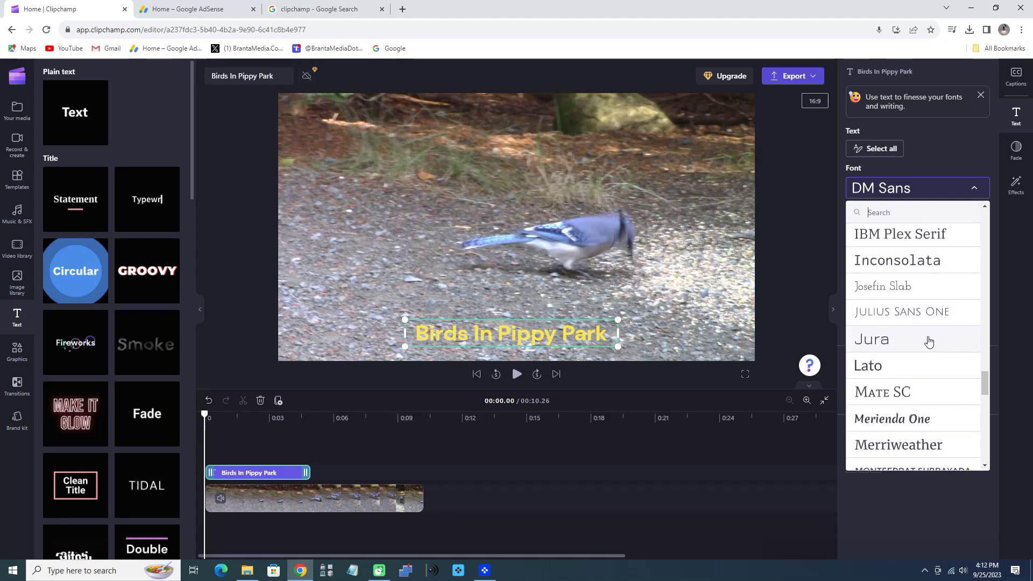
{"action": "left_click", "coordinate": [887, 322]}
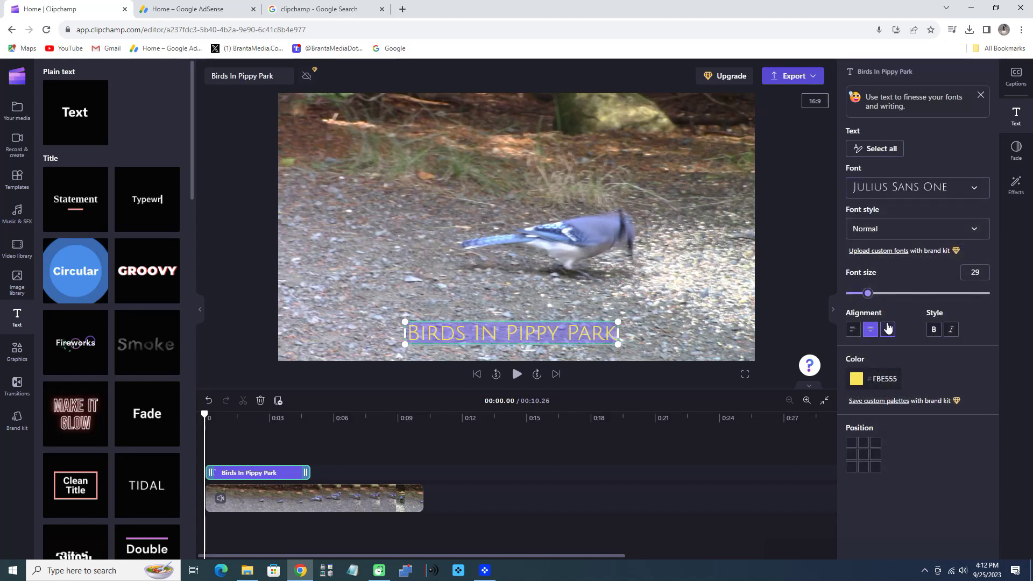
{"action": "left_click", "coordinate": [871, 230]}
{"action": "left_click", "coordinate": [871, 253]}
{"action": "left_click", "coordinate": [871, 233]}
{"action": "left_click", "coordinate": [870, 257]}
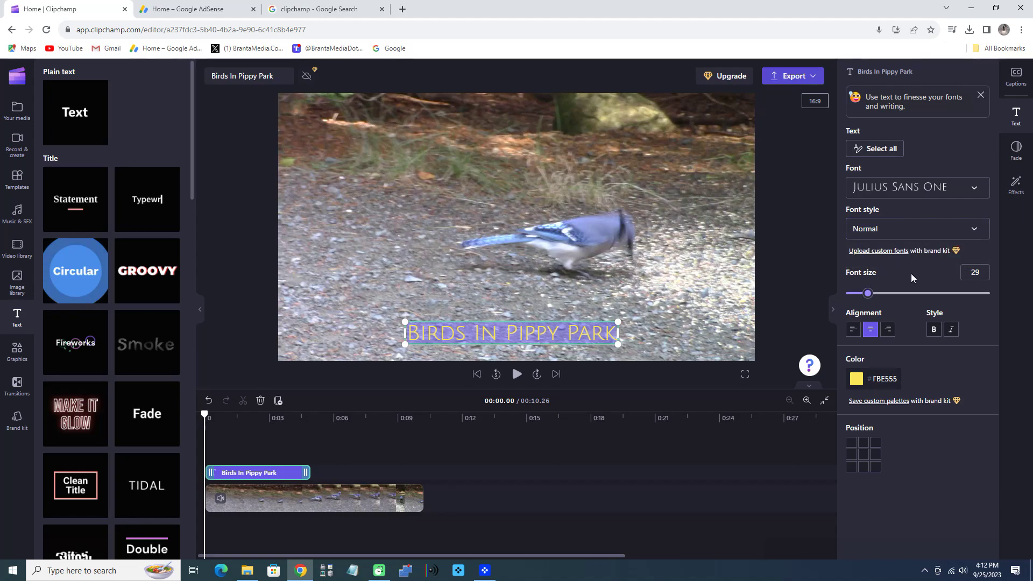
Try the title in preset positions along the left side, centre and top of the video frame.
{"action": "left_click", "coordinate": [850, 468]}
{"action": "left_click", "coordinate": [877, 467]}
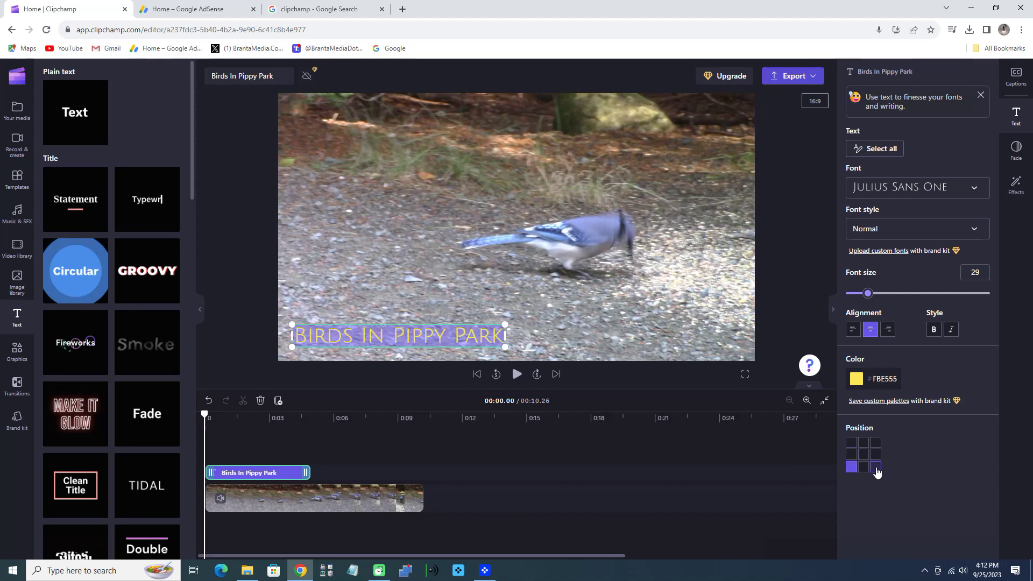
{"action": "left_click", "coordinate": [852, 456]}
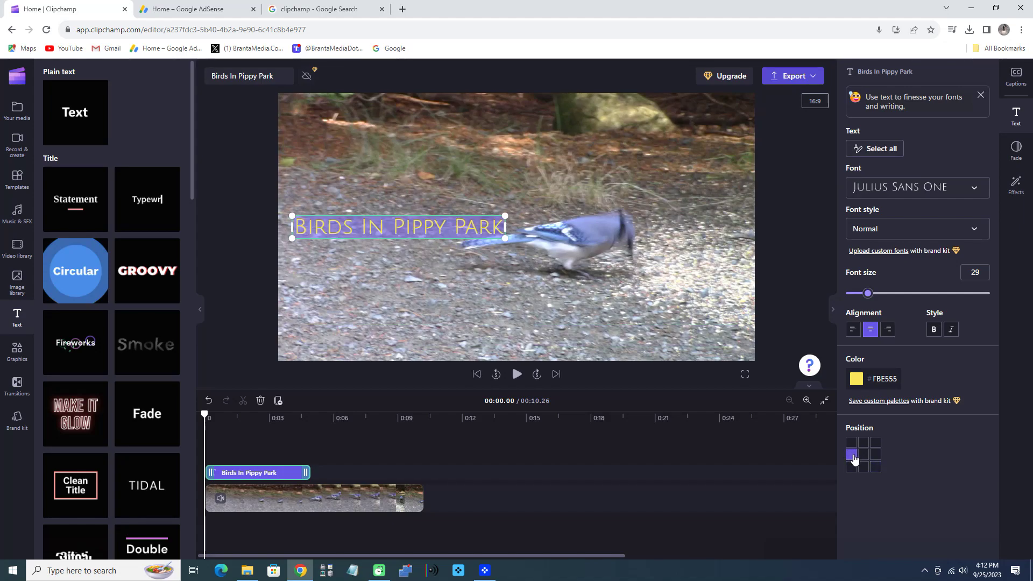
{"action": "left_click", "coordinate": [864, 456]}
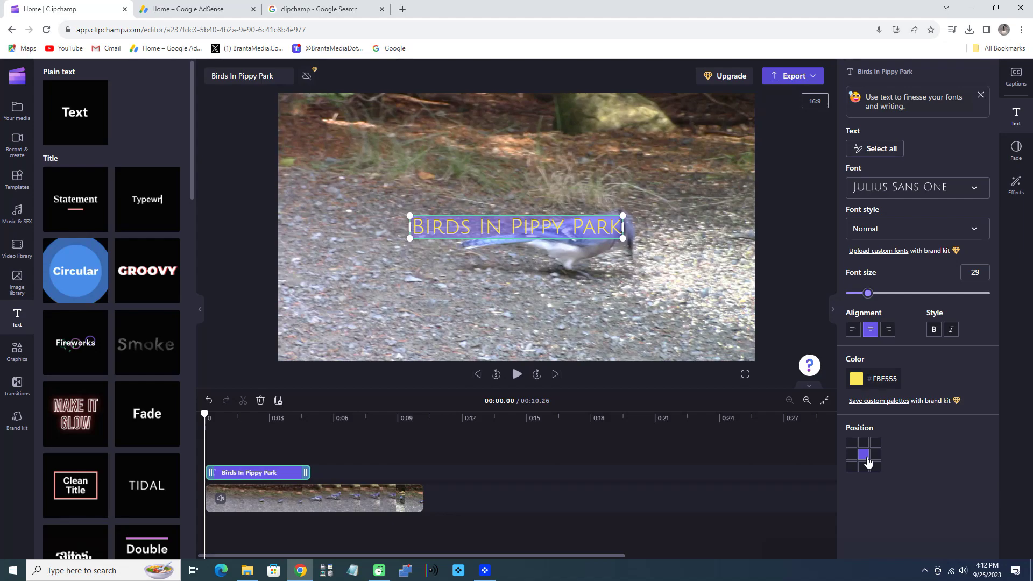
{"action": "left_click", "coordinate": [875, 455]}
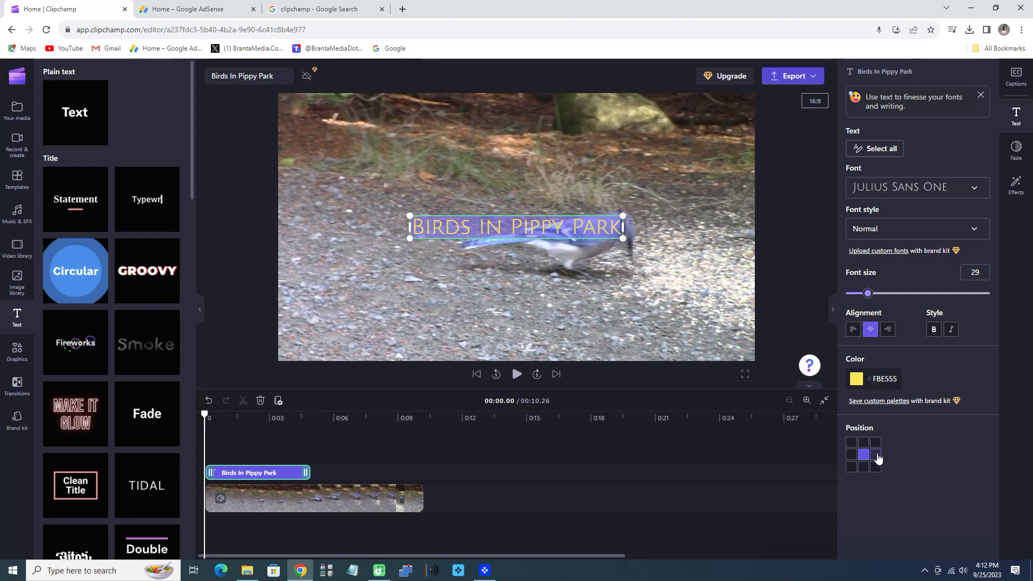
{"action": "left_click", "coordinate": [850, 443]}
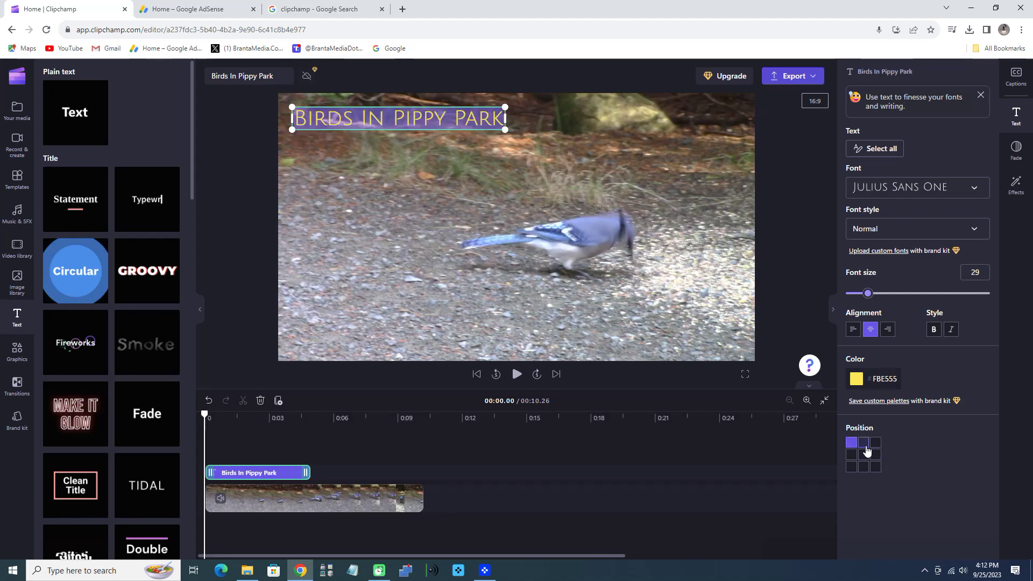
{"action": "left_click", "coordinate": [863, 445]}
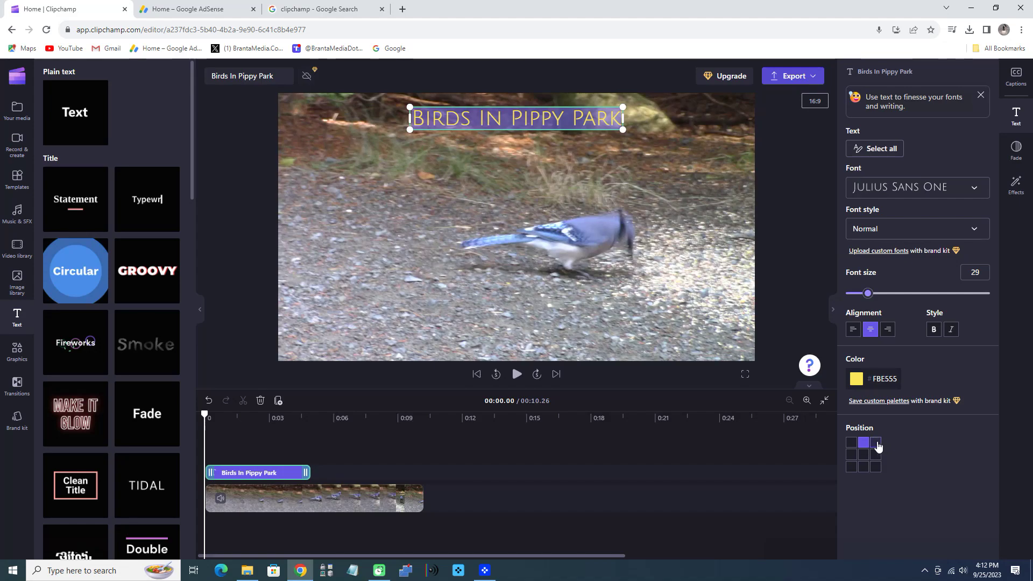
{"action": "left_click", "coordinate": [877, 444]}
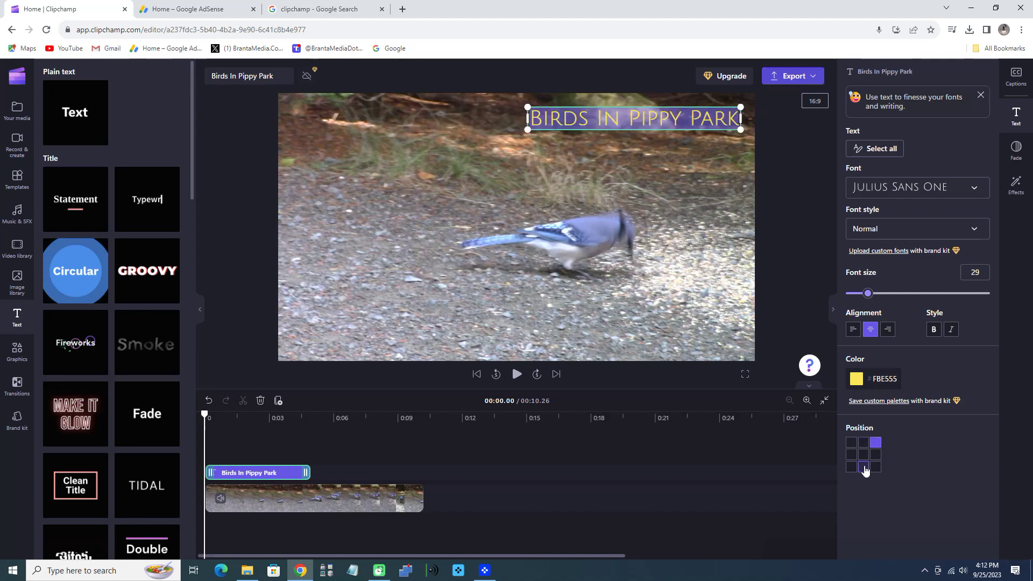
Place the title at the bottom centre preset position of the frame.
{"action": "left_click", "coordinate": [864, 467]}
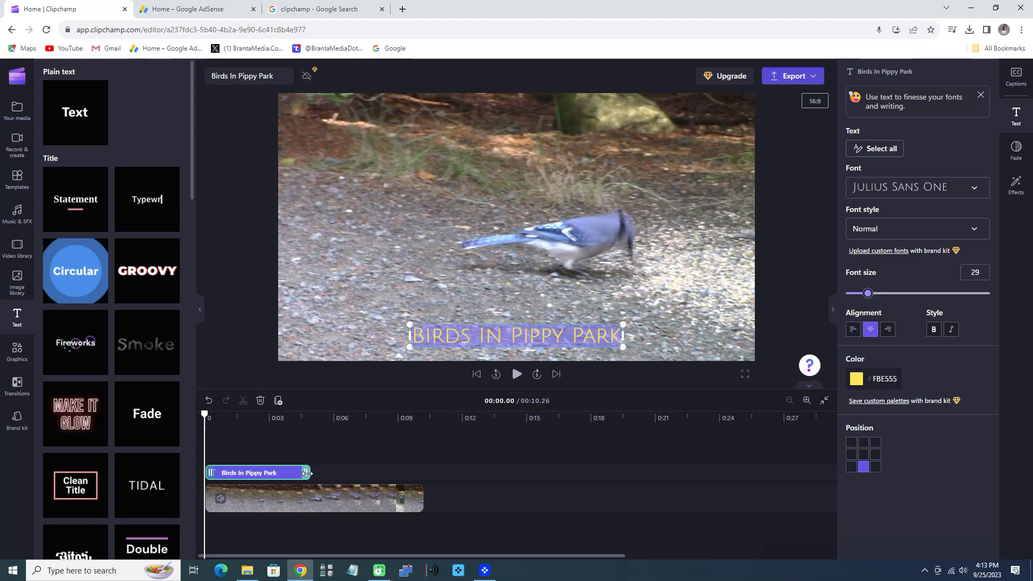
Split the video clip at 00:05.00, where the title ends, and delete the part after the cut.
{"action": "left_click", "coordinate": [315, 498]}
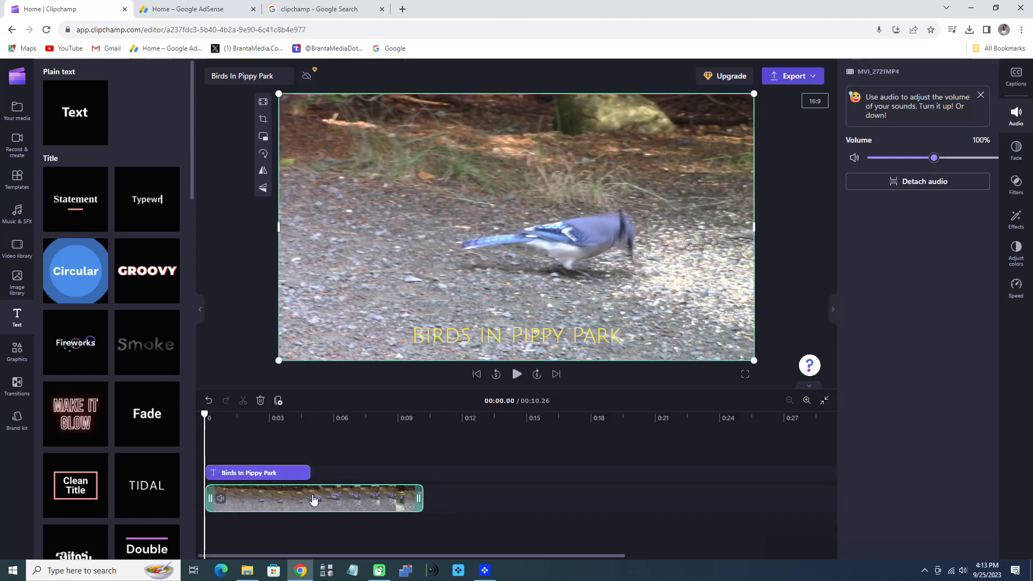
{"action": "left_click", "coordinate": [312, 479]}
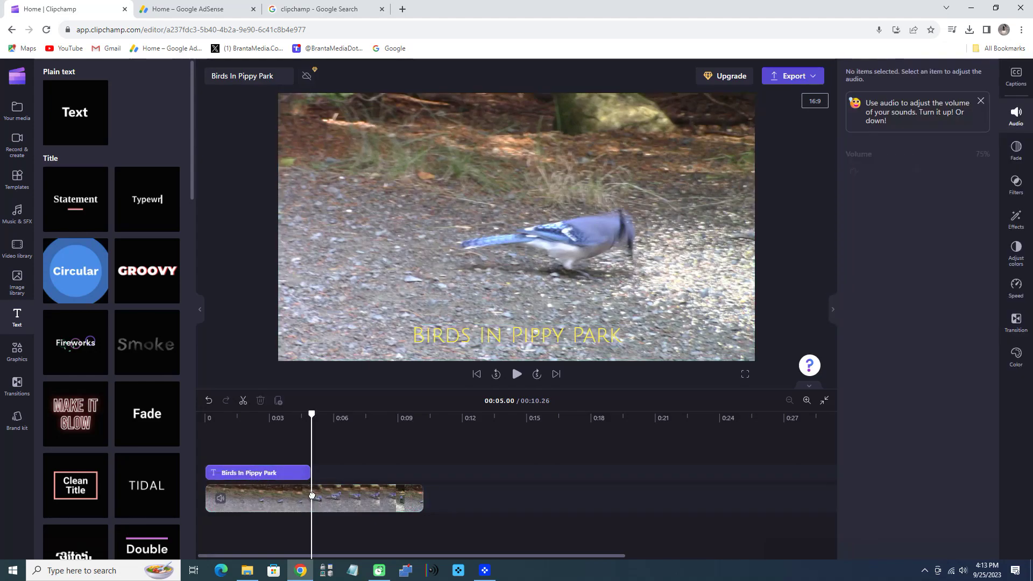
{"action": "right_click", "coordinate": [315, 510]}
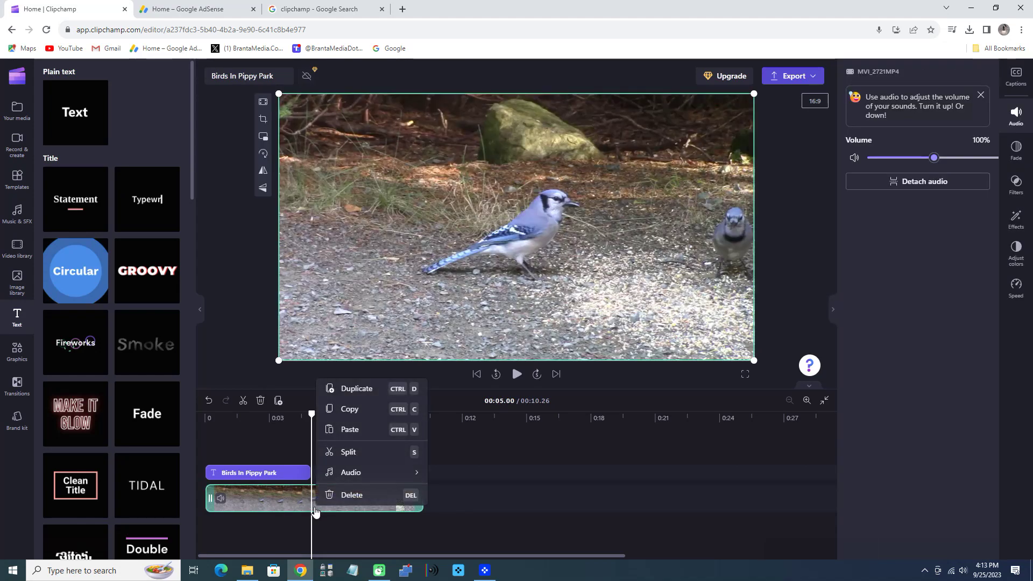
{"action": "left_click", "coordinate": [341, 452]}
{"action": "right_click", "coordinate": [356, 497]}
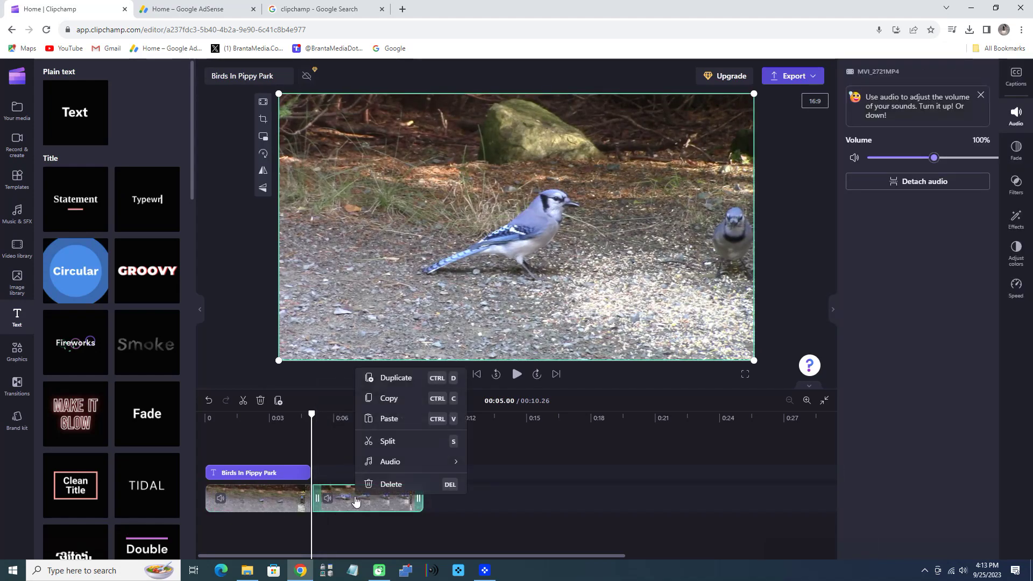
{"action": "left_click", "coordinate": [387, 484]}
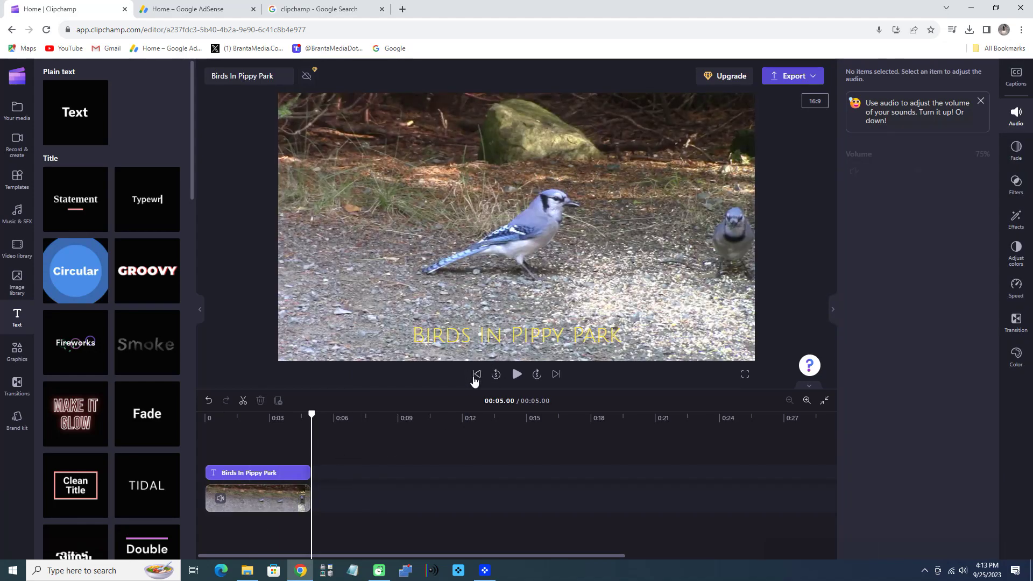
Play the shortened video with its title from the beginning and return to the start of the timeline.
{"action": "left_click", "coordinate": [475, 375]}
{"action": "left_click", "coordinate": [513, 378]}
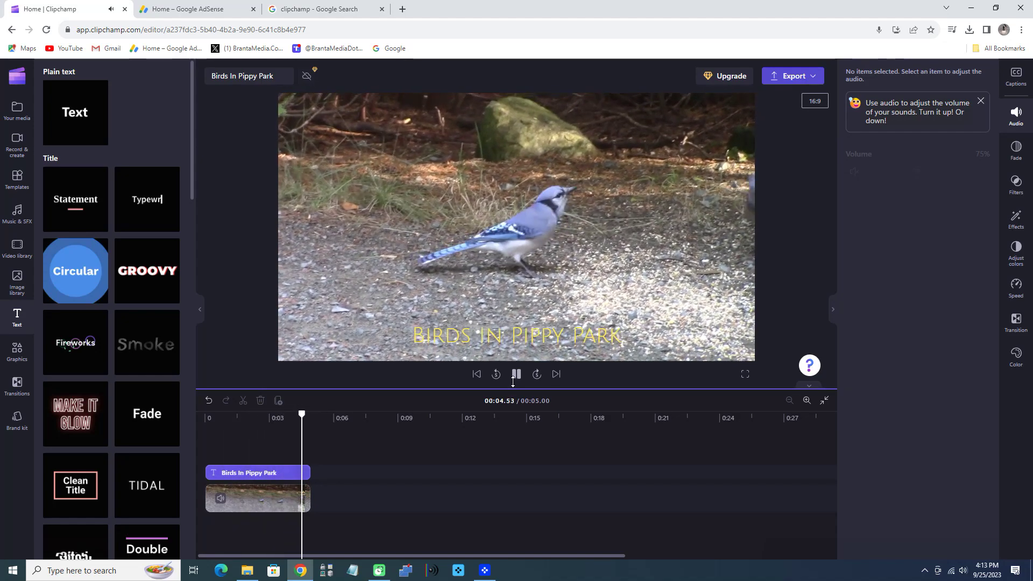
{"action": "left_click", "coordinate": [477, 374]}
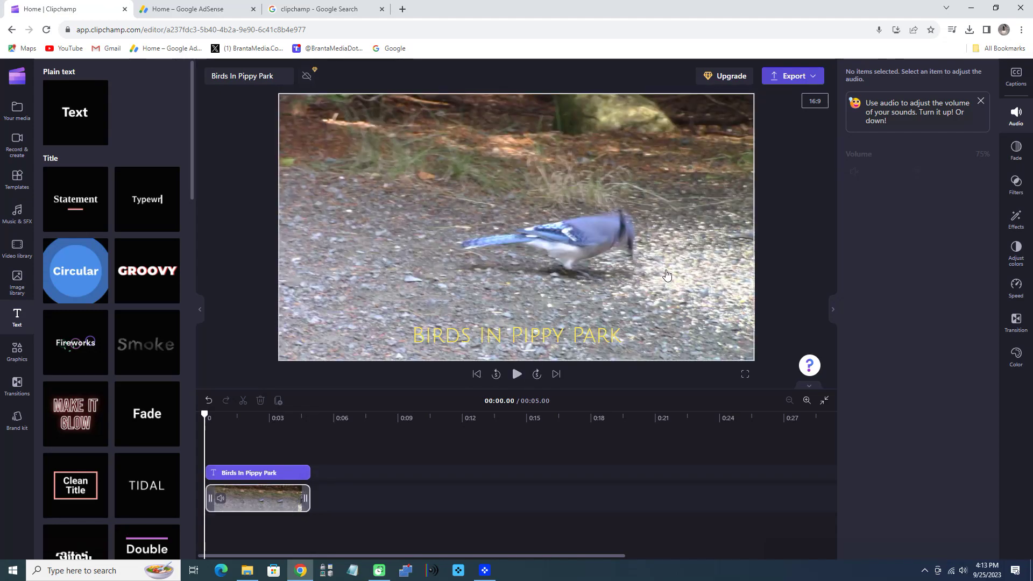
Export the finished video as an MP4 file in 1080p quality.
{"action": "left_click", "coordinate": [833, 311]}
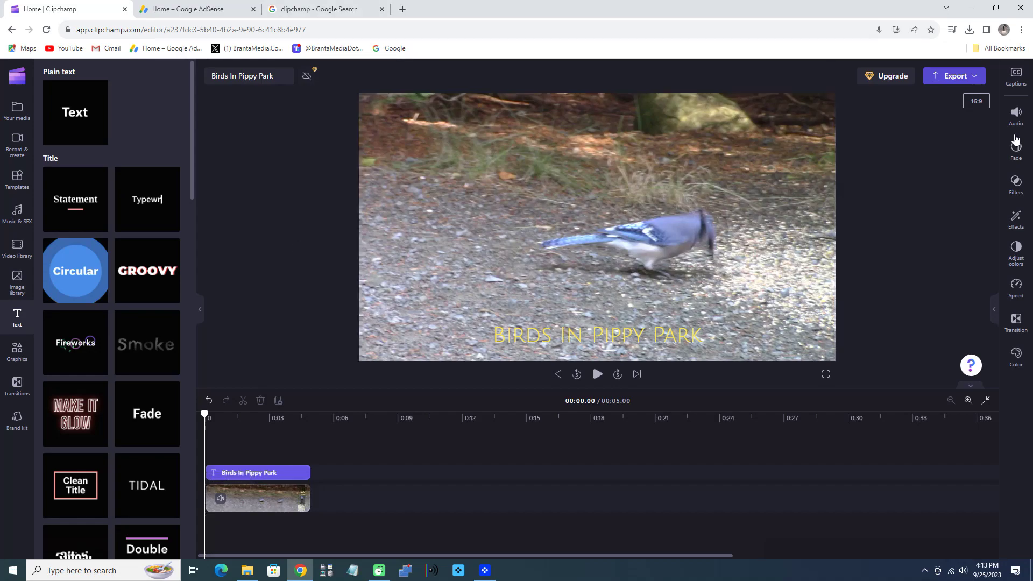
{"action": "left_click", "coordinate": [973, 80]}
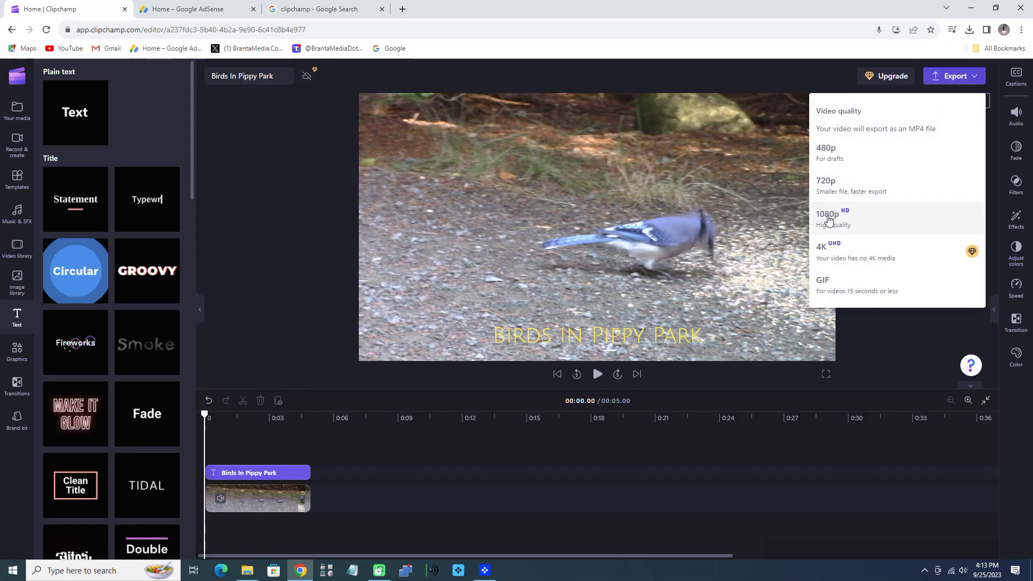
{"action": "left_click", "coordinate": [828, 220]}
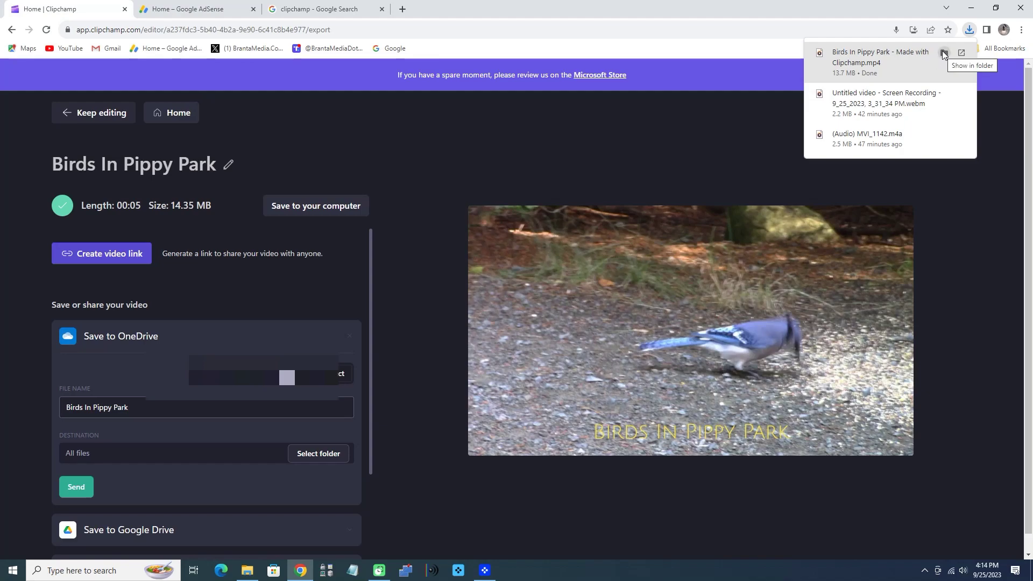
Show the exported "Birds In Pippy Park - Made with Clipchamp" file in its download folder and play it with Media Player.
{"action": "left_click", "coordinate": [943, 53]}
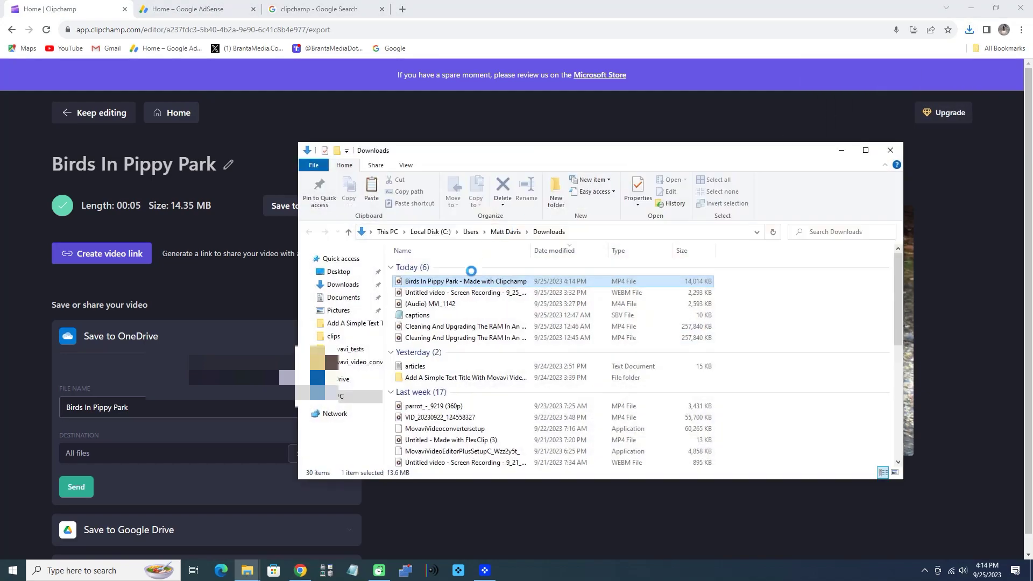
{"action": "double_click", "coordinate": [579, 157]}
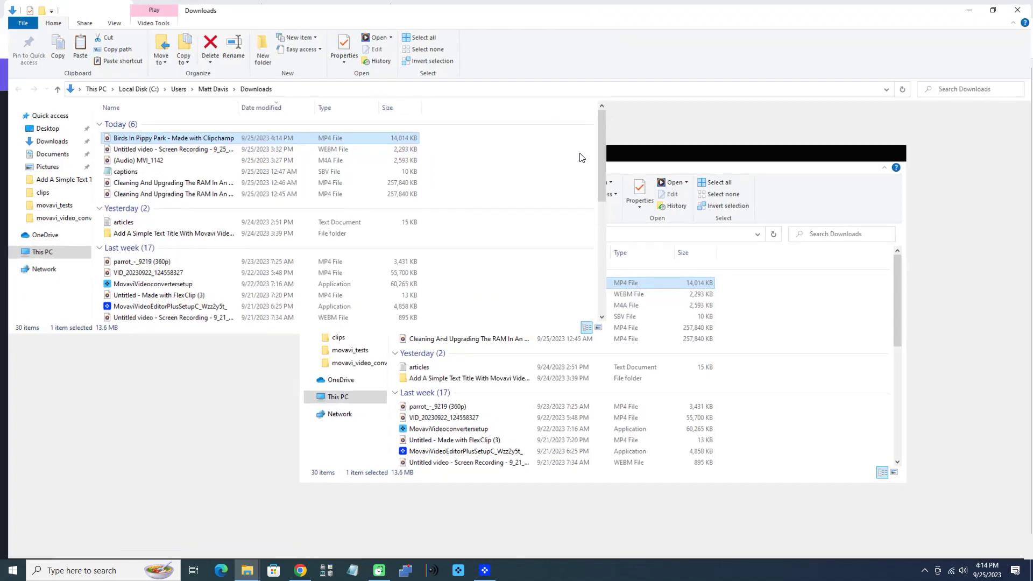
{"action": "right_click", "coordinate": [220, 139]}
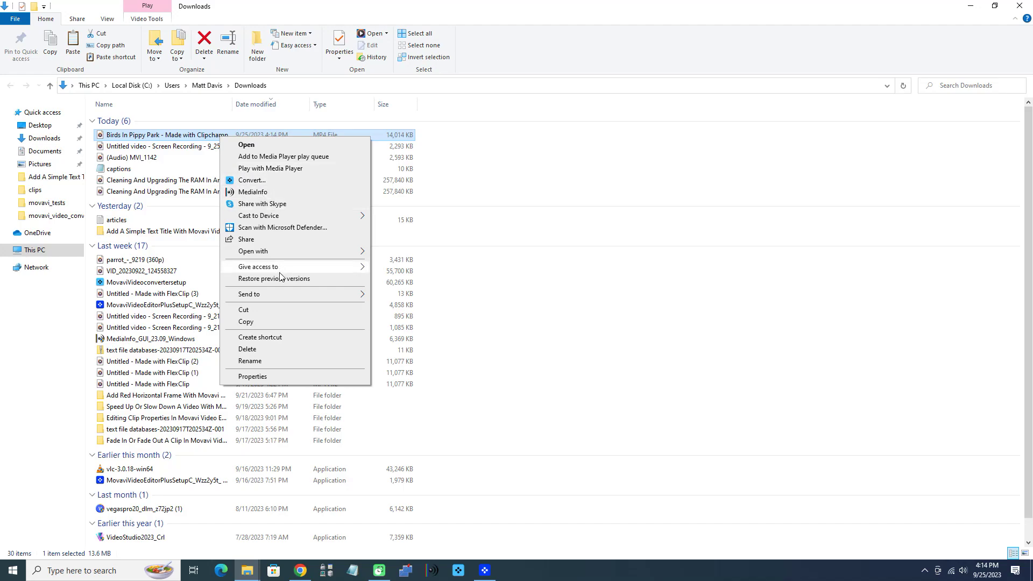
{"action": "mouse_move", "coordinate": [291, 253]}
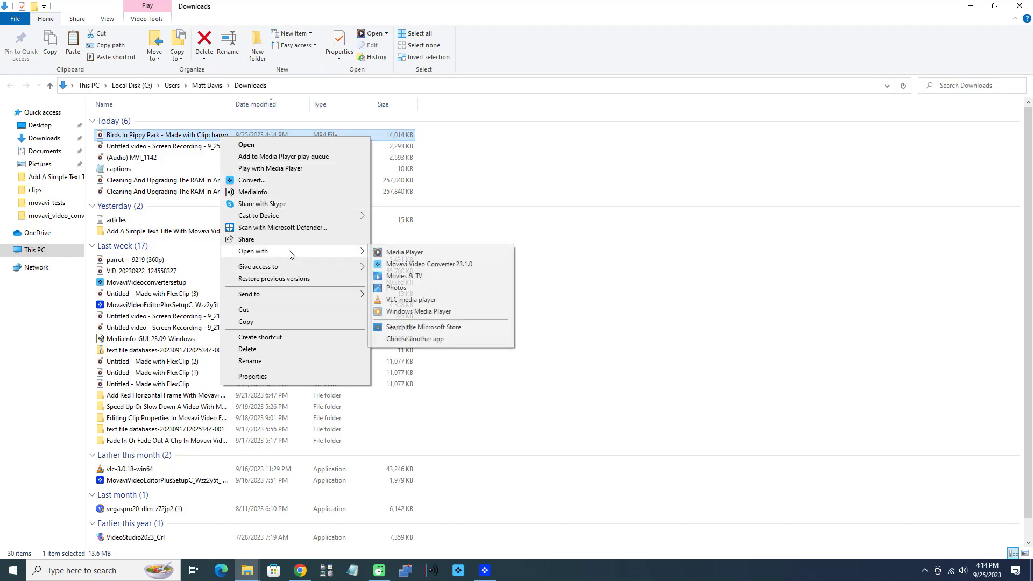
{"action": "left_click", "coordinate": [425, 253]}
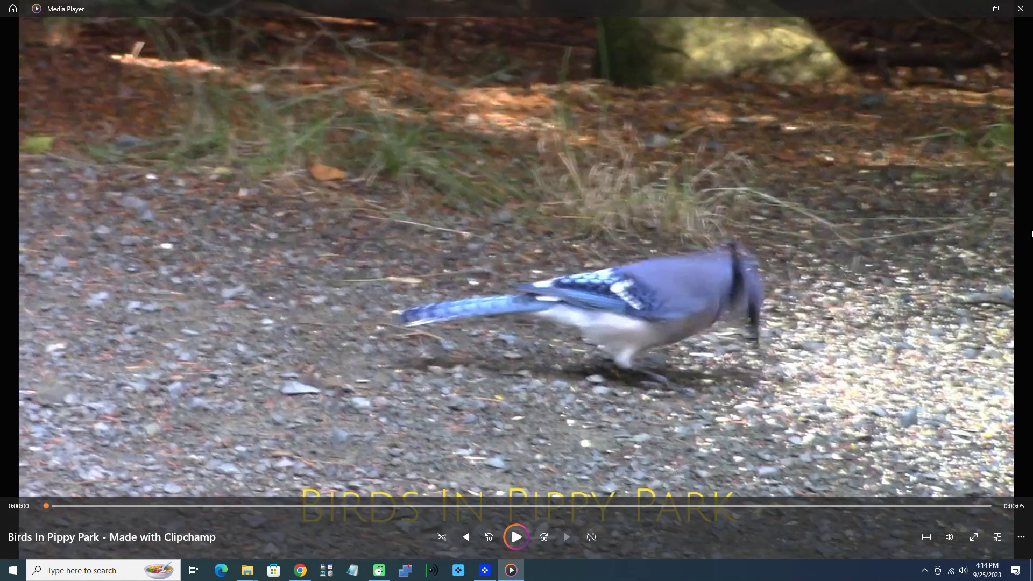
Close the video player and switch back to the Clipchamp export page in Chrome.
{"action": "left_click", "coordinate": [1020, 9]}
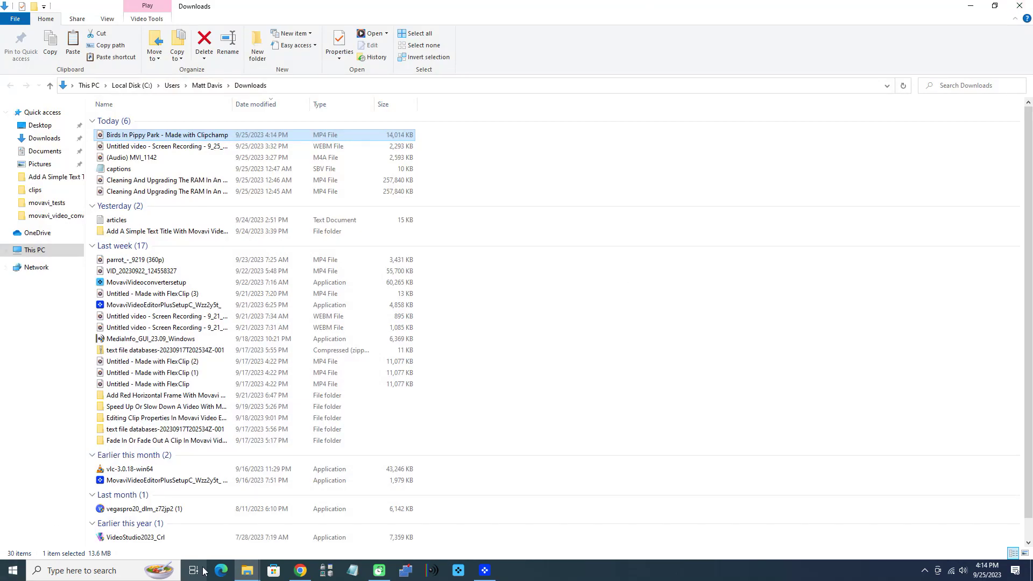
{"action": "left_click", "coordinate": [301, 570]}
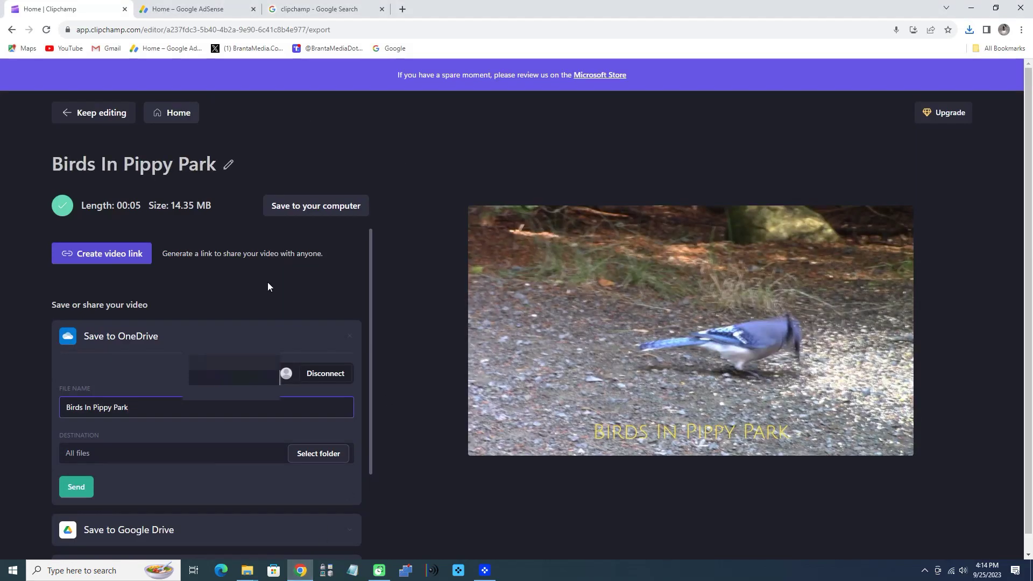